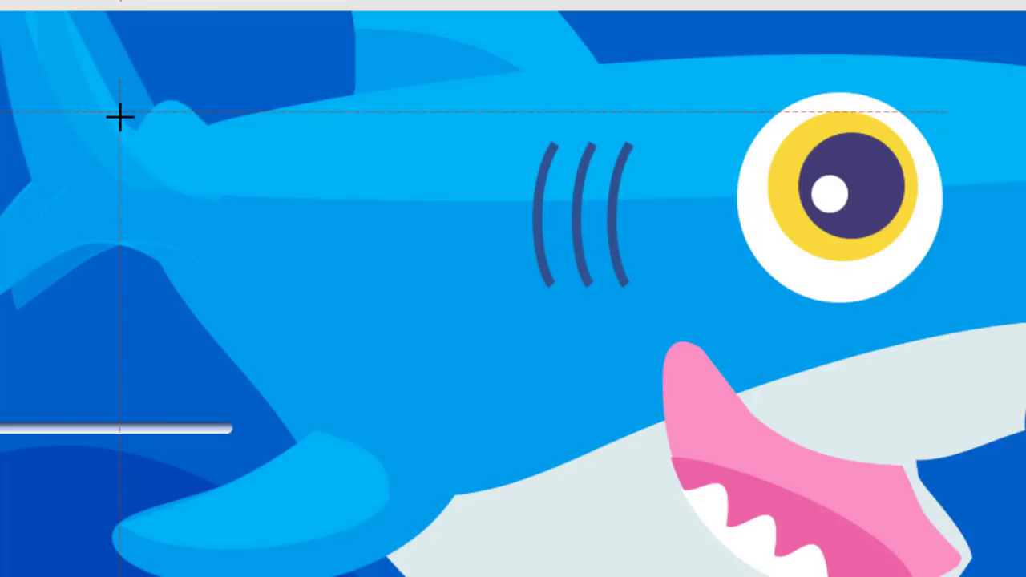
- Select the tail's motion path, display the Animation Pane at a comfortable width and close the Selection pane
left_click(124, 114)
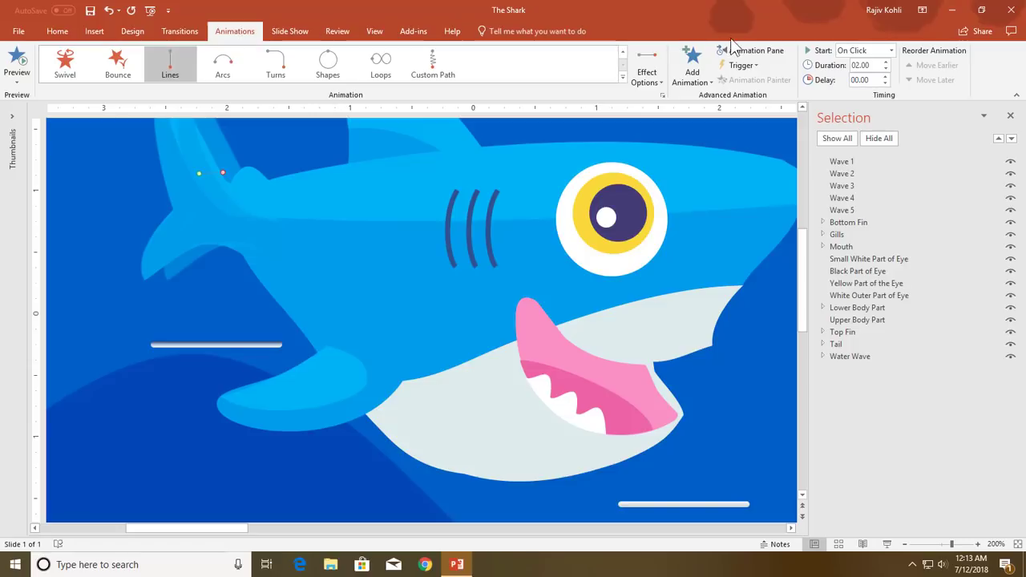
left_click(748, 51)
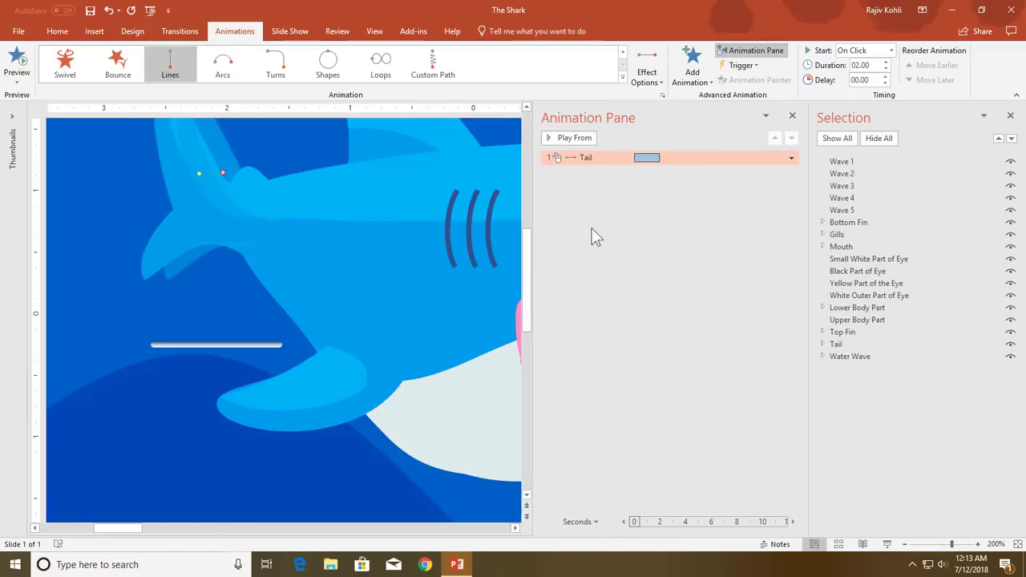
left_click_drag(535, 203, 691, 211)
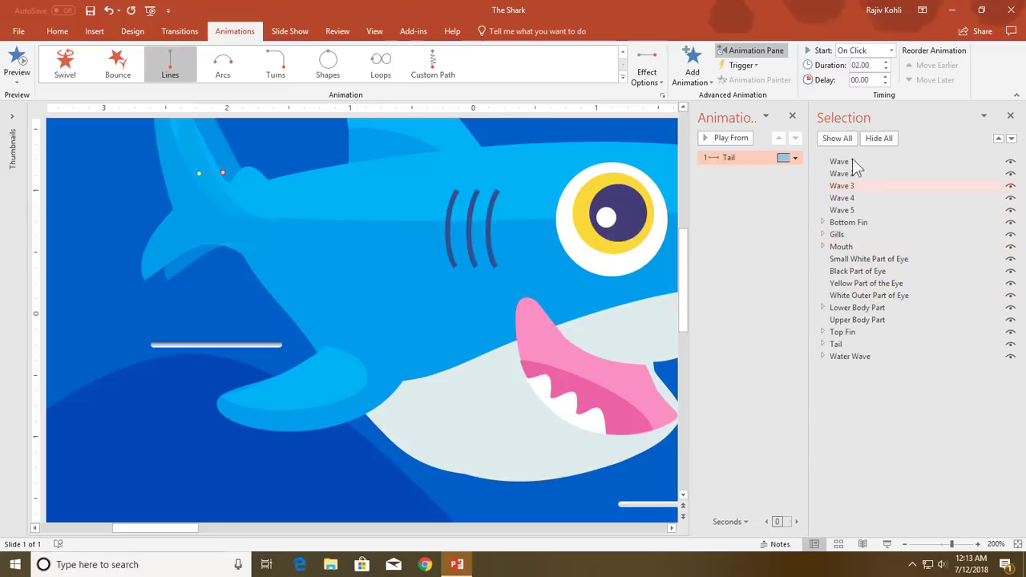
left_click(1010, 115)
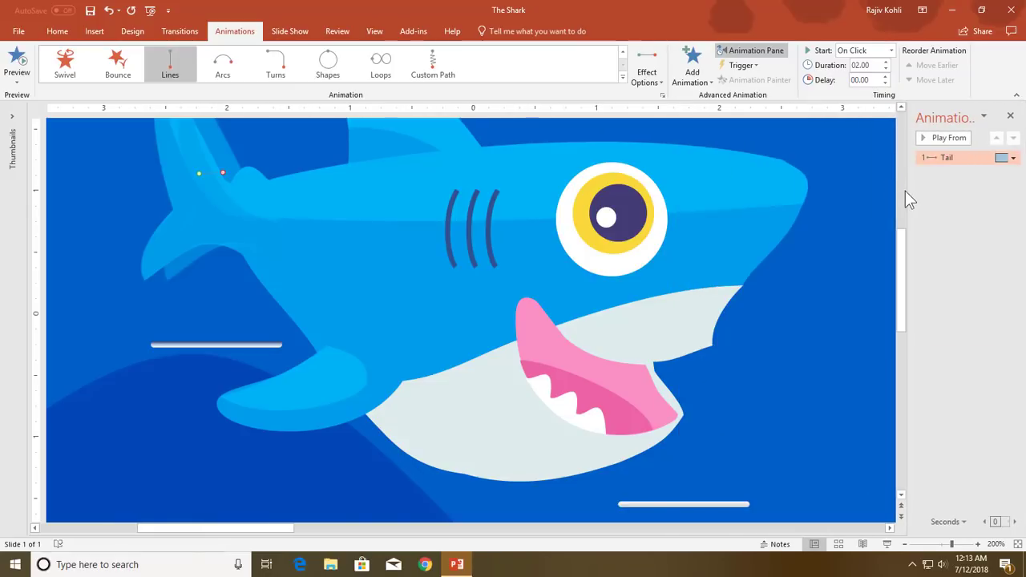
left_click_drag(907, 190, 839, 195)
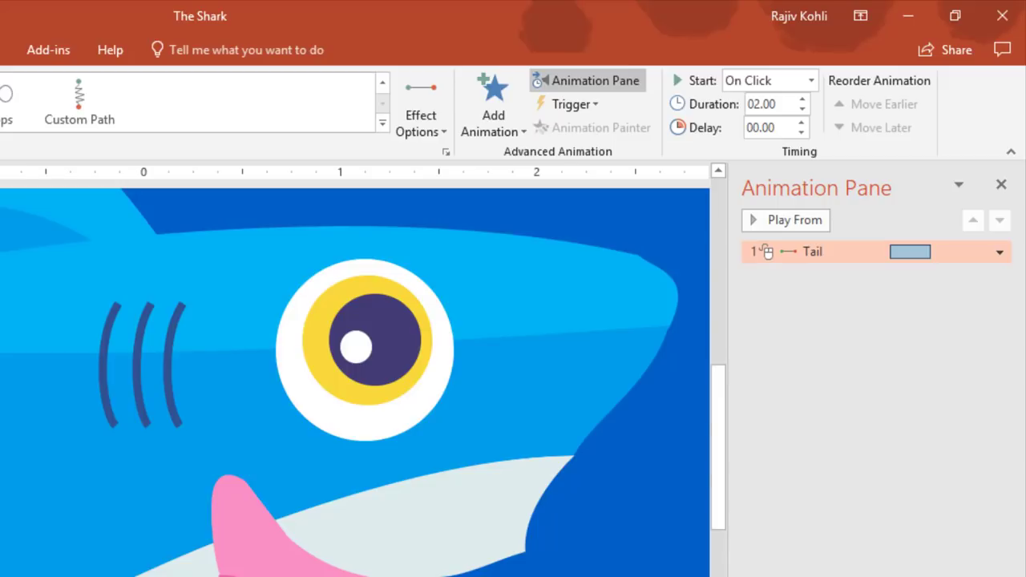
- Set the Tail animation to start With Previous with a duration of 0.50 seconds
left_click(754, 86)
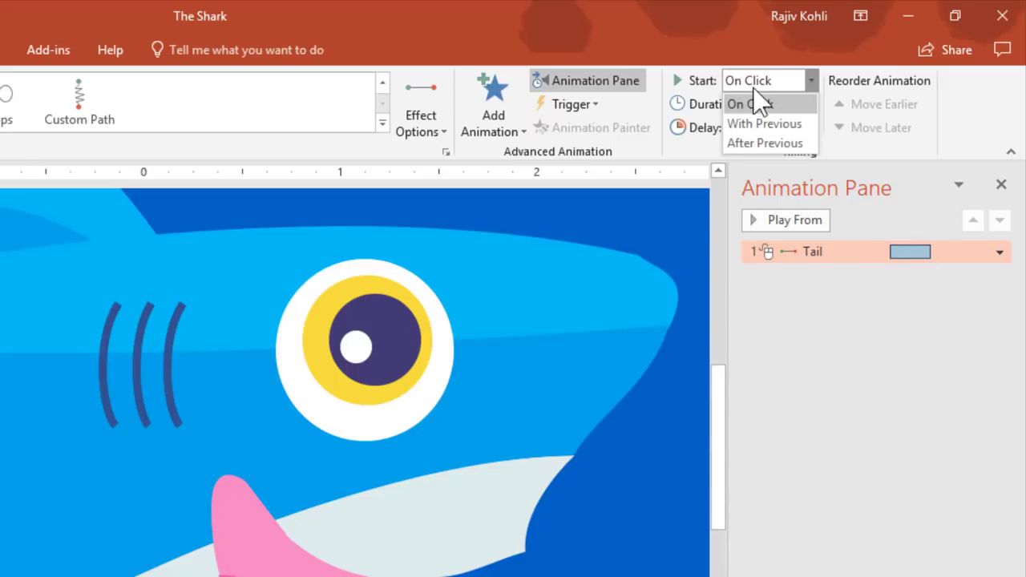
left_click(757, 123)
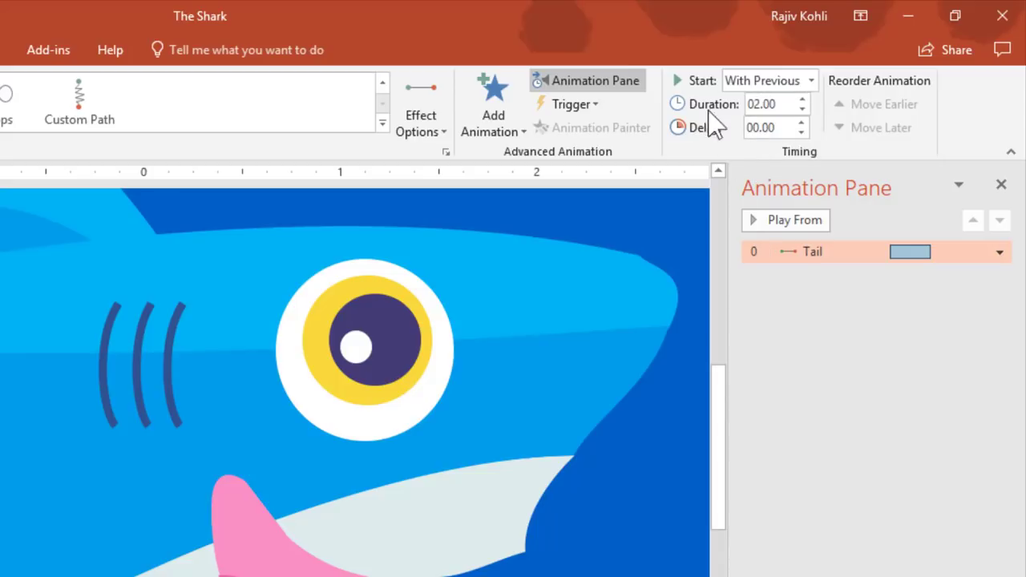
left_click(775, 104)
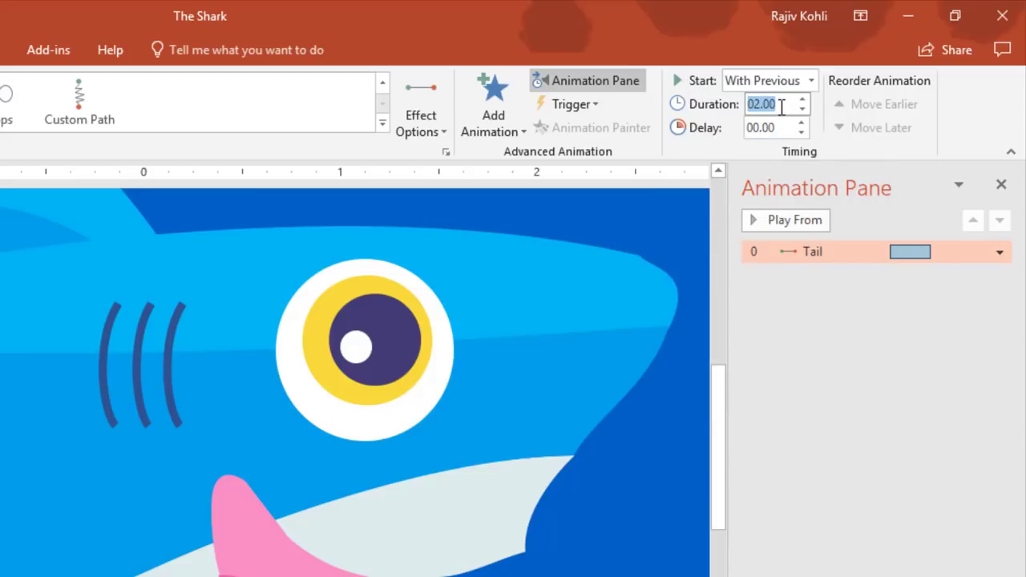
type(".50")
key("Return")
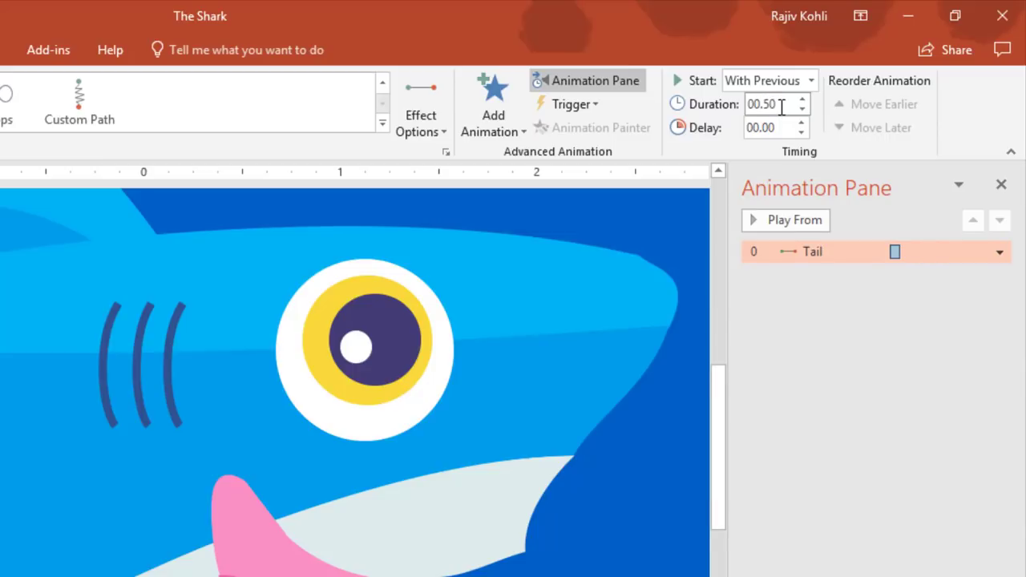
- Turn on Auto-reverse in the effect options of the Tail motion path
double_click(796, 253)
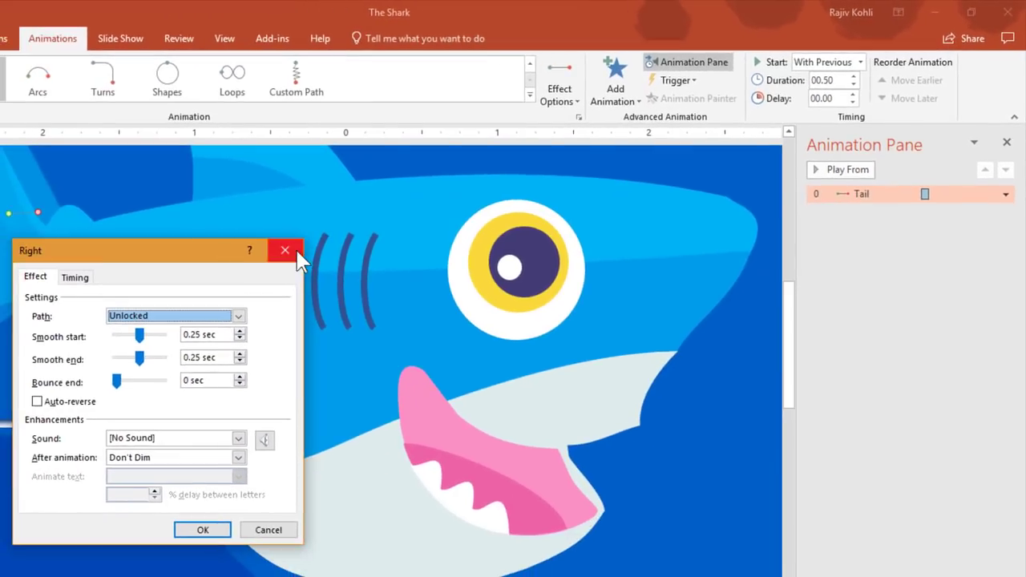
left_click(296, 255)
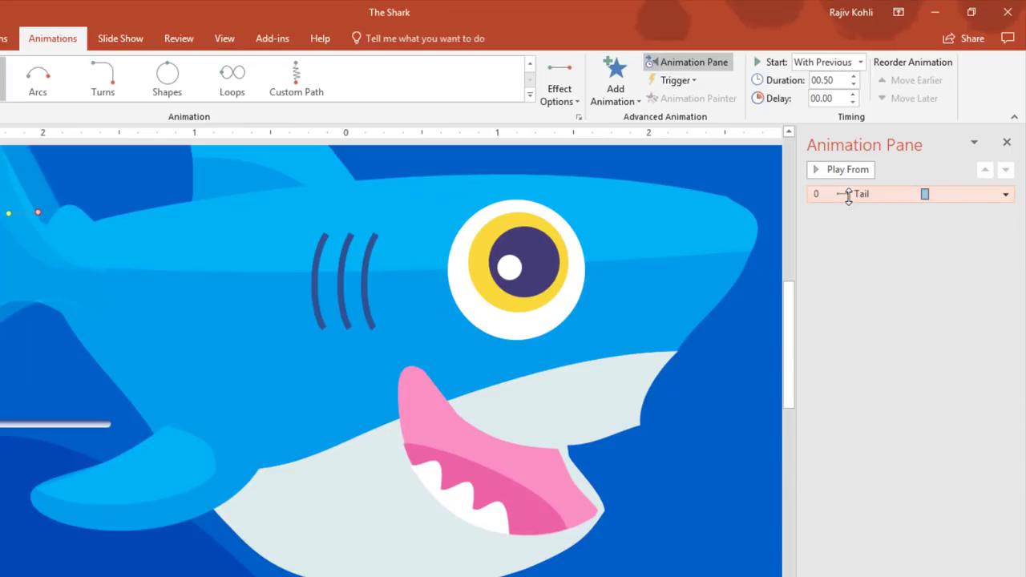
key("alt+Down")
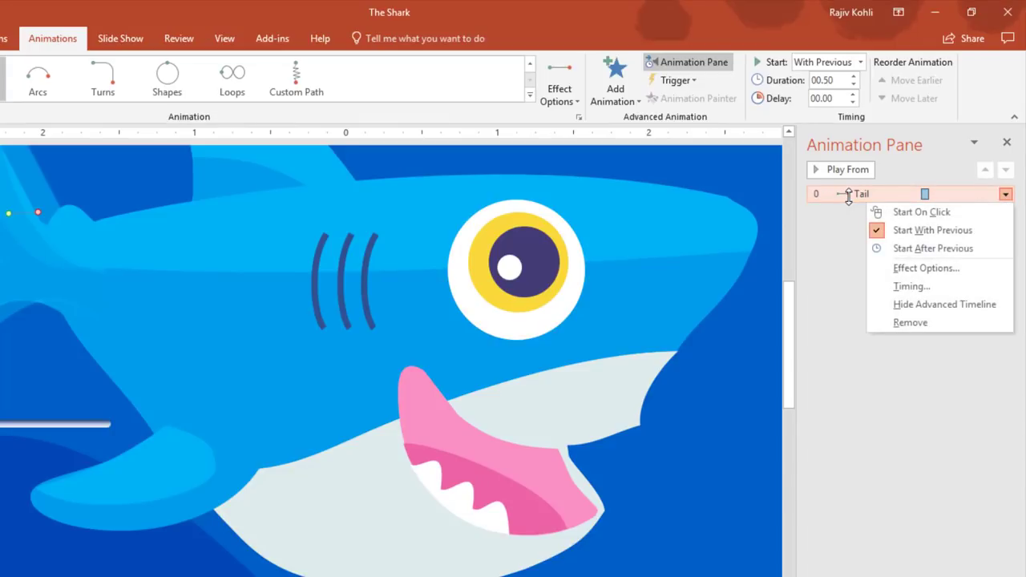
left_click(938, 269)
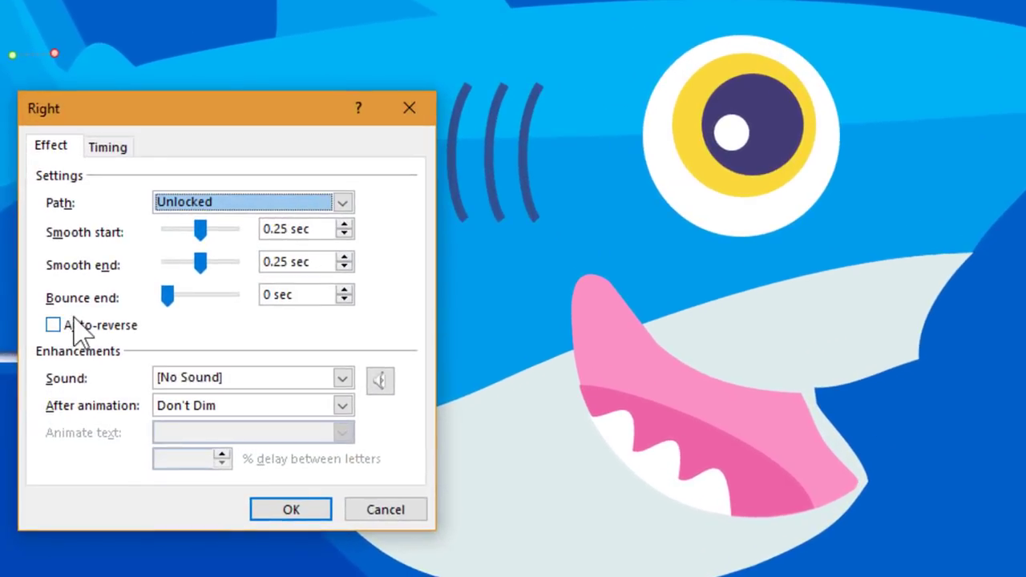
left_click(76, 339)
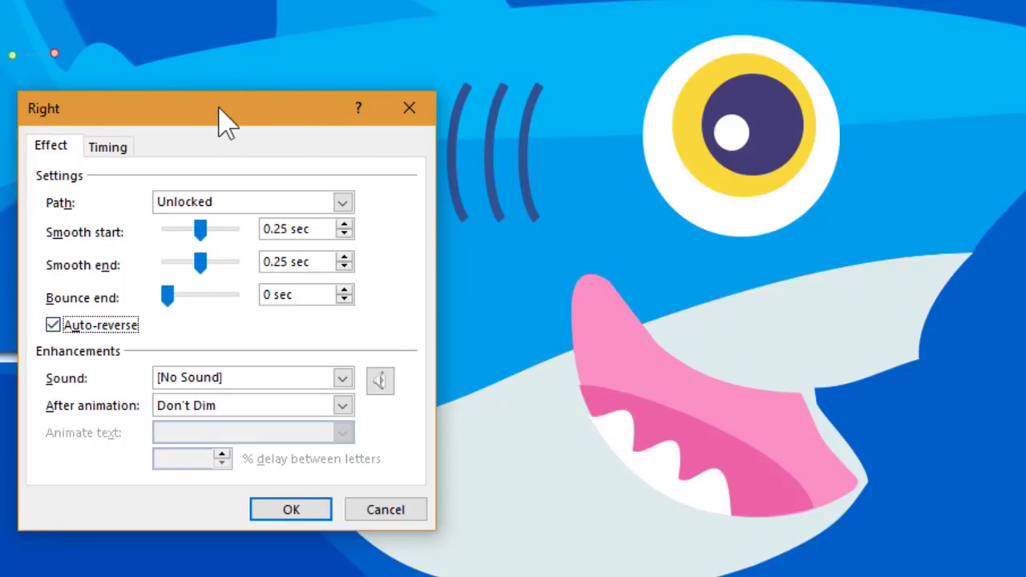
left_click_drag(210, 109, 610, 95)
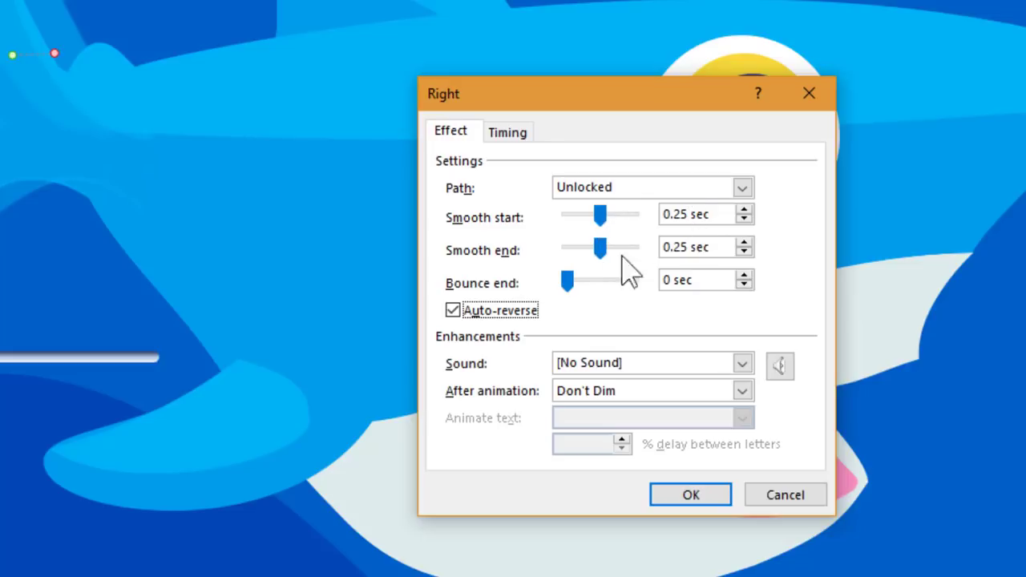
- Set the Tail animation to repeat Until End of Slide and preview it in the slide show
left_click(507, 133)
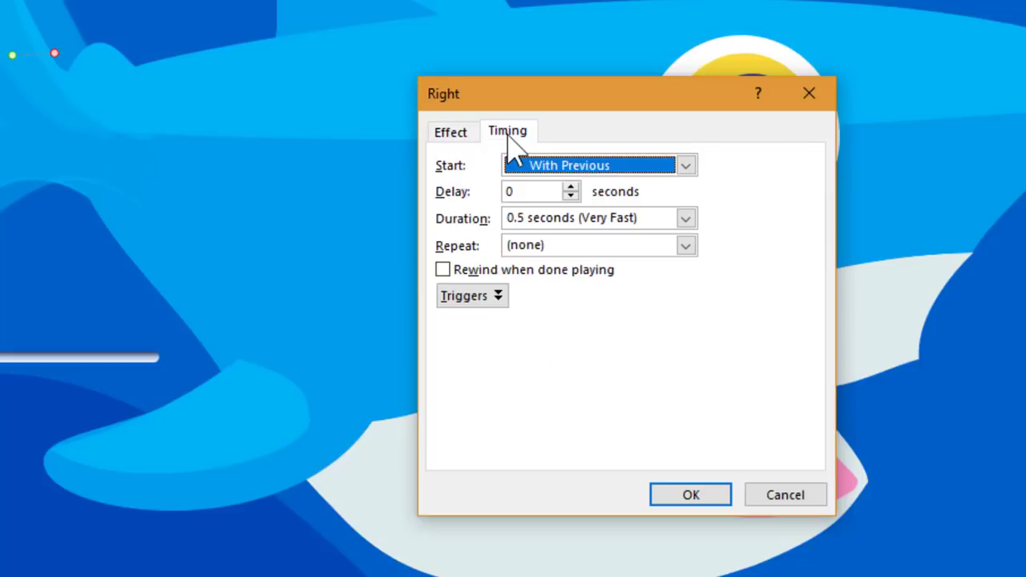
left_click(684, 245)
left_click(593, 370)
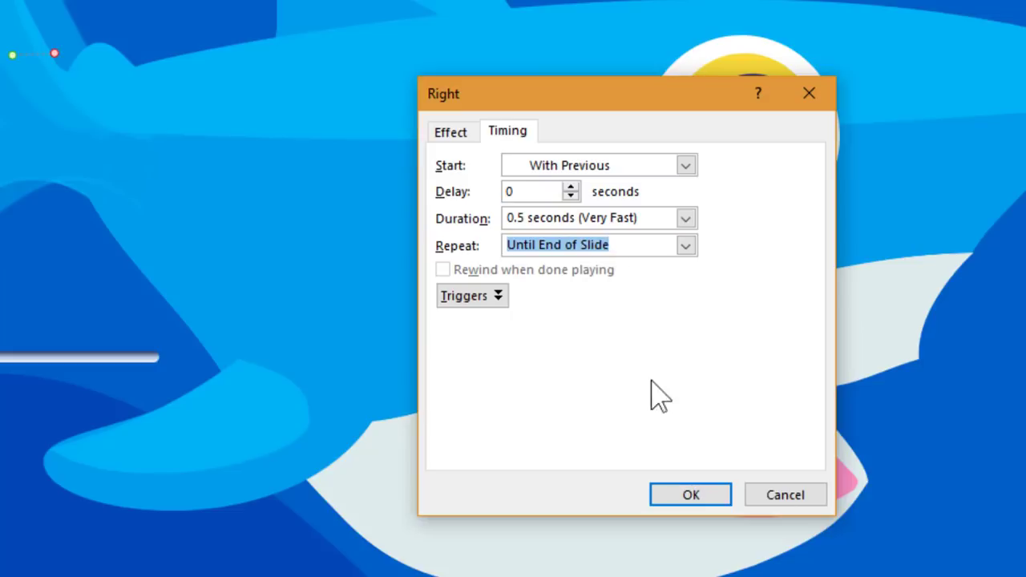
left_click(677, 486)
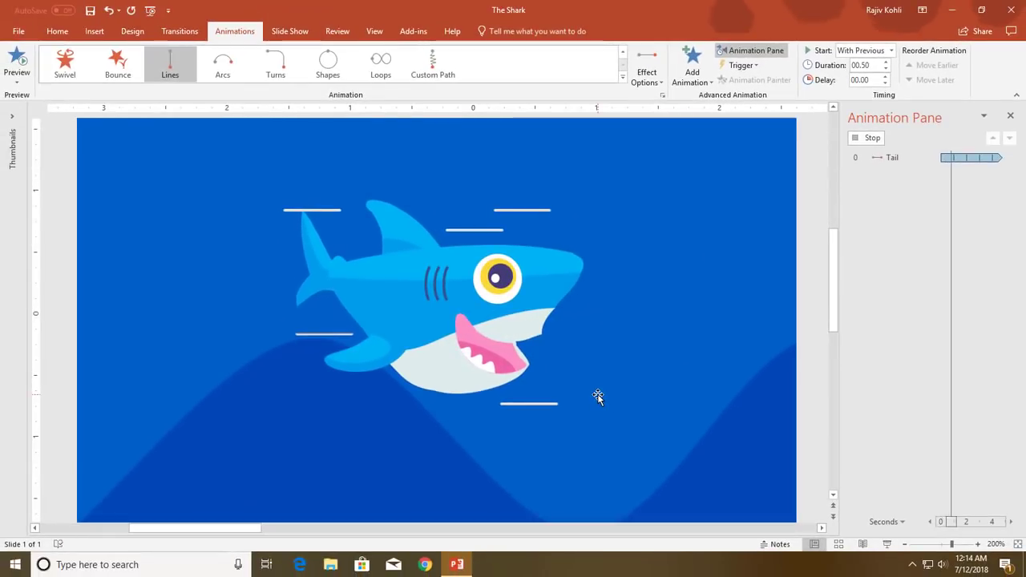
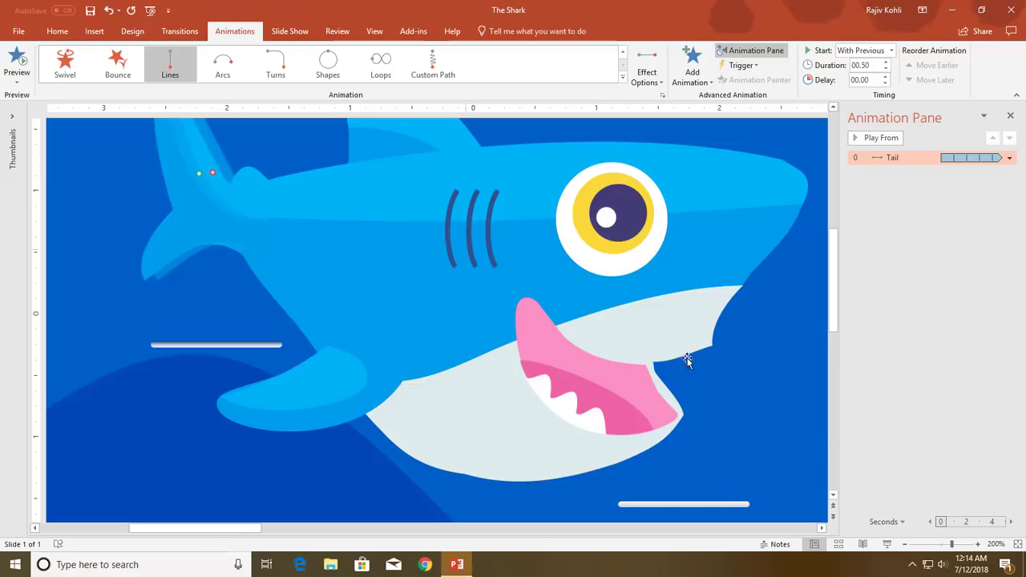
left_click(888, 544)
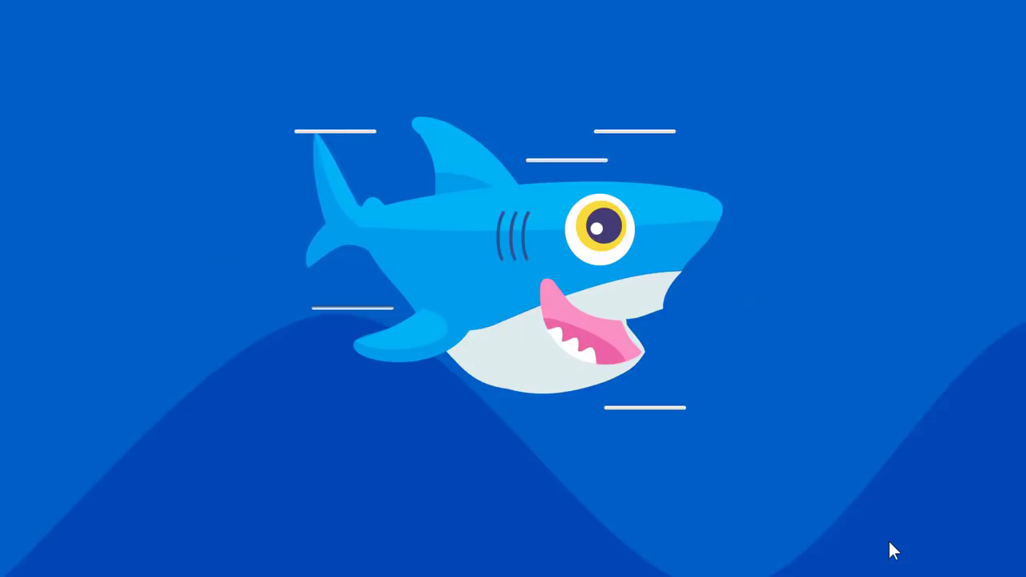
key("Escape")
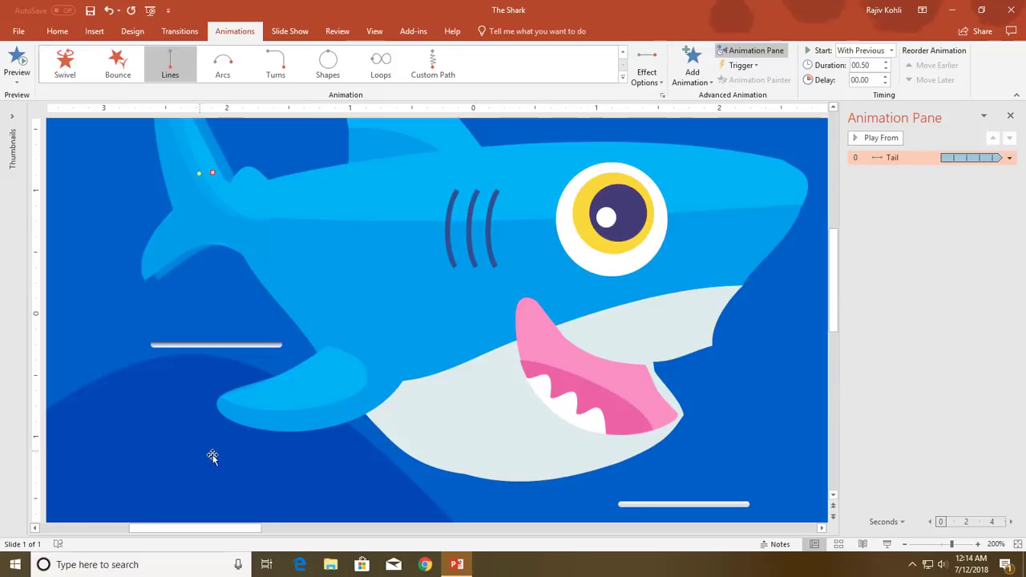
- Add a Spin emphasis animation to the shark's bottom fin
left_click(285, 383)
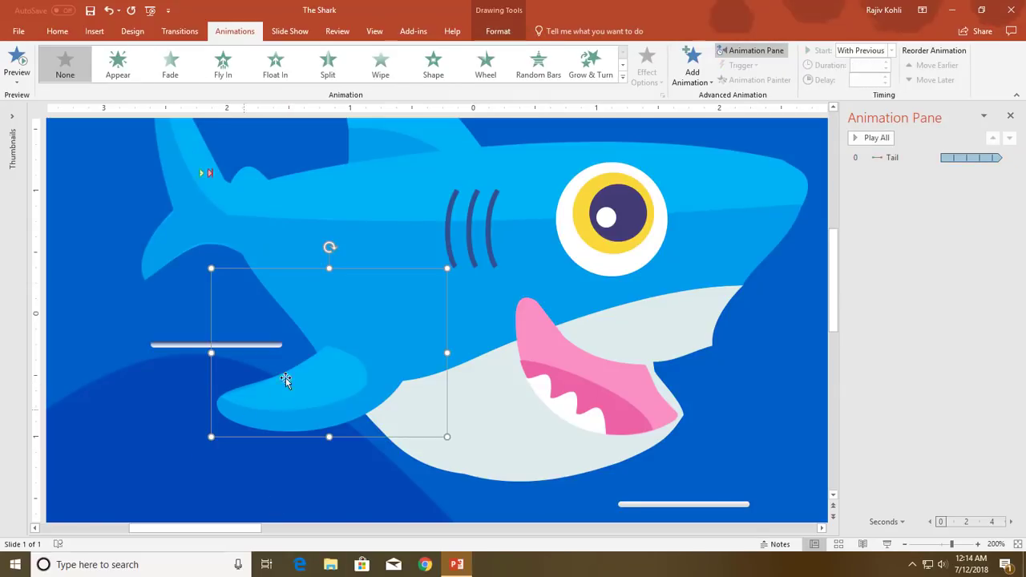
left_click(694, 79)
left_click(851, 237)
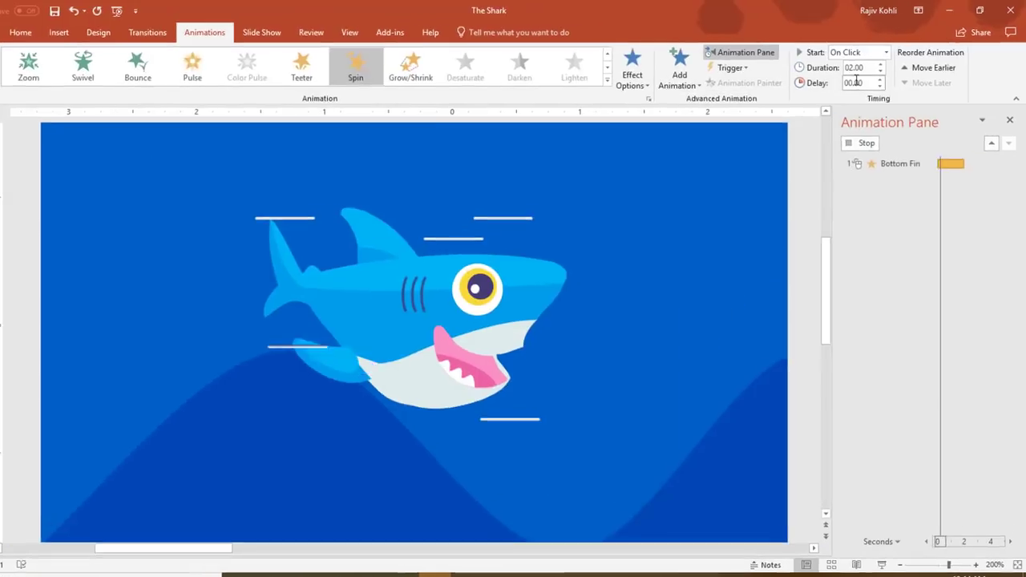
- Set the Bottom Fin spin to start With Previous with a duration of 1 second
left_click(853, 54)
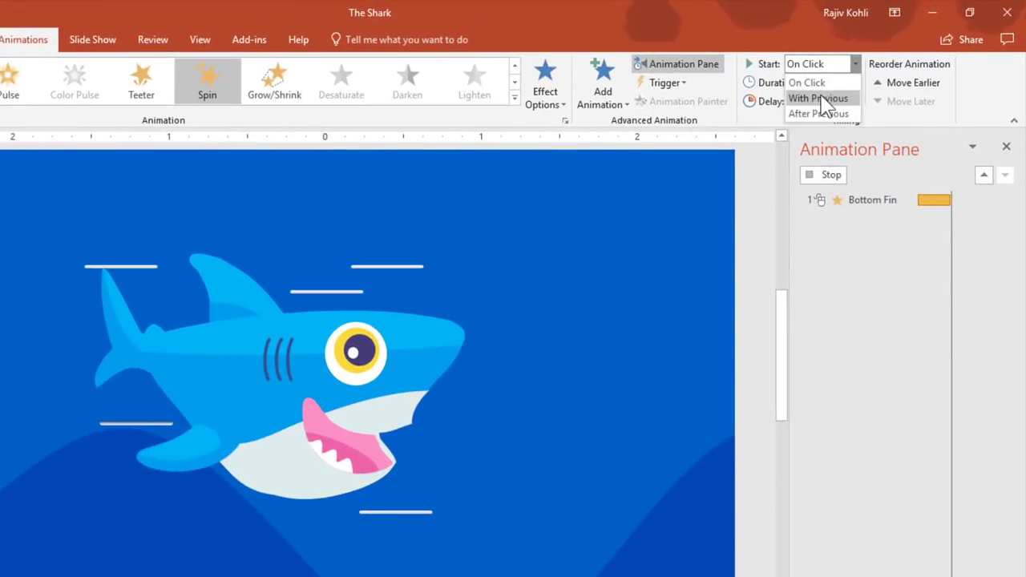
left_click(818, 98)
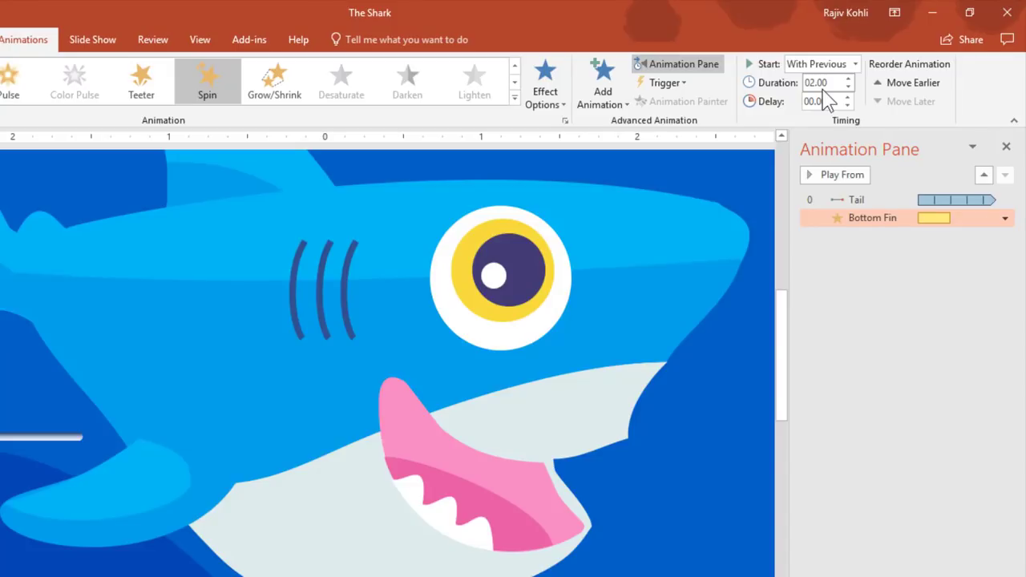
double_click(826, 82)
type("1")
key("Return")
- Set the Bottom Fin spin amount to a custom 10° Counterclockwise and turn on Auto-reverse
double_click(859, 217)
left_click(393, 315)
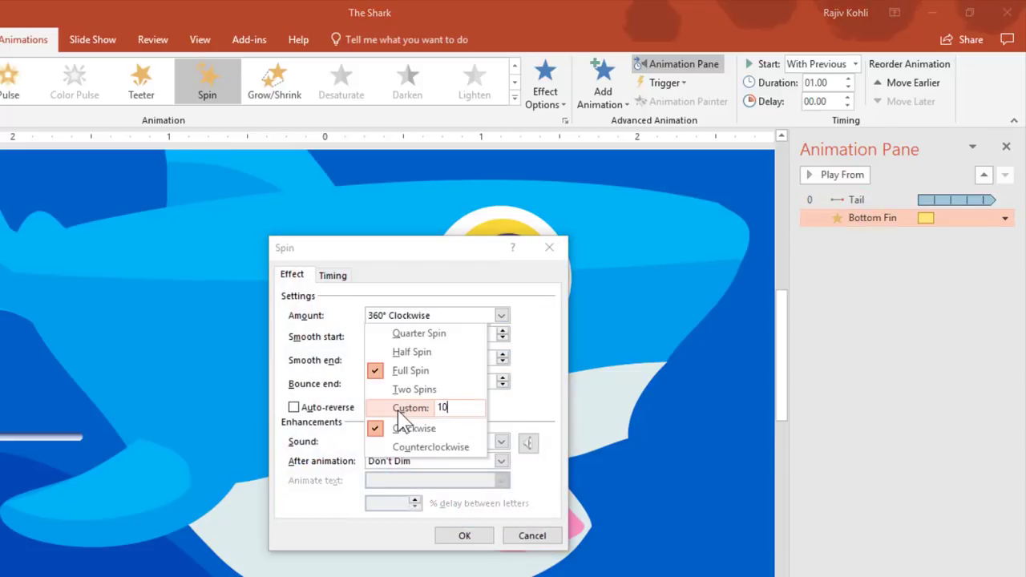
type("10")
key("Return")
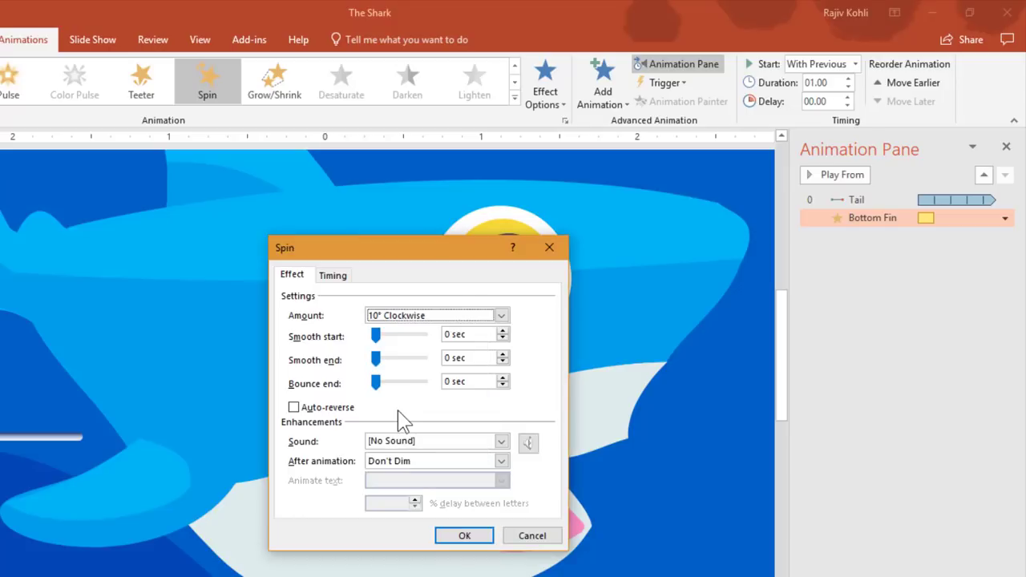
left_click(456, 315)
left_click(435, 449)
left_click(324, 411)
left_click(323, 410)
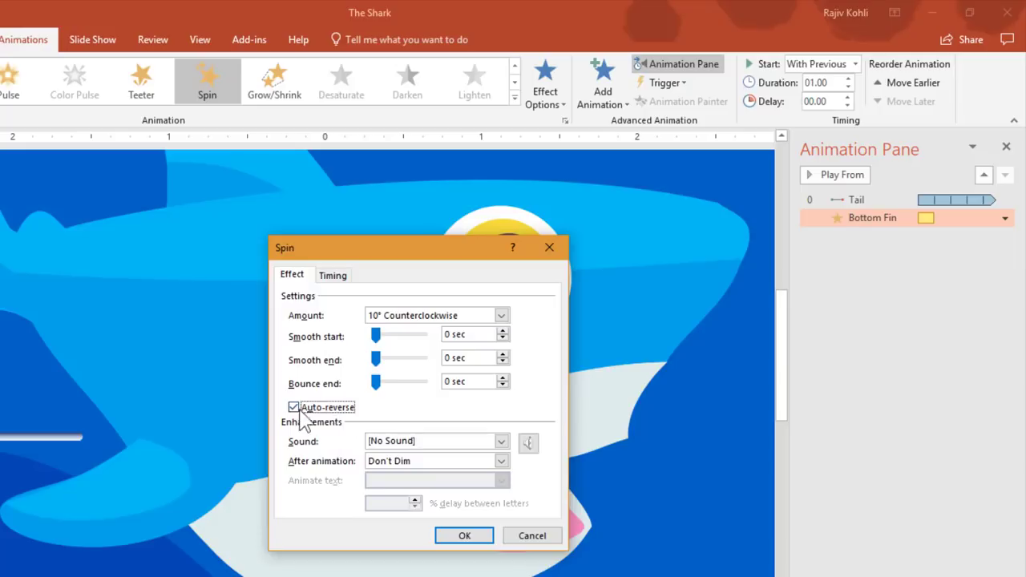
- Set the Bottom Fin spin to repeat Until End of Slide and preview it in the slide show
left_click(333, 275)
left_click(469, 362)
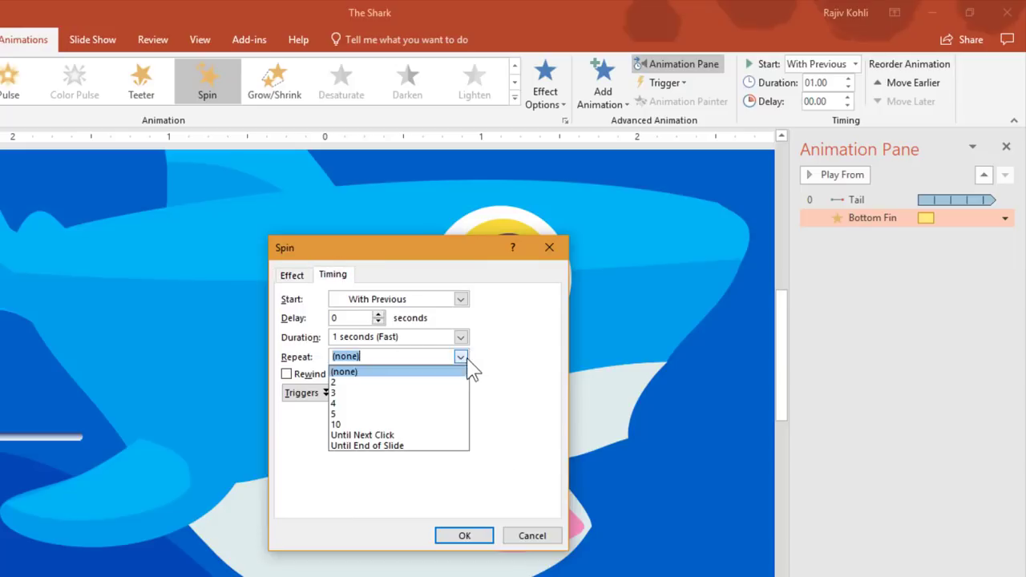
left_click(401, 447)
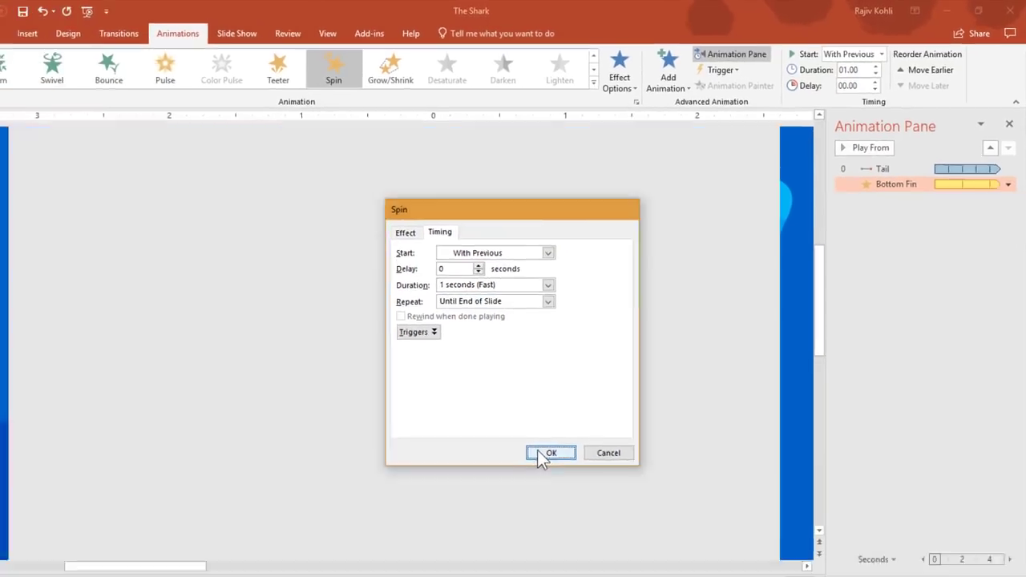
left_click(461, 535)
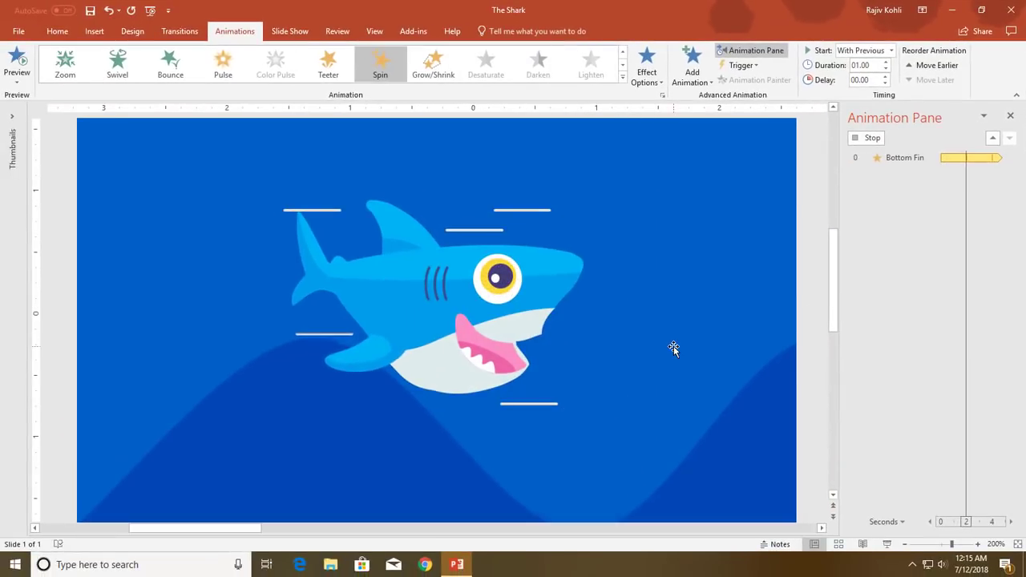
left_click(886, 545)
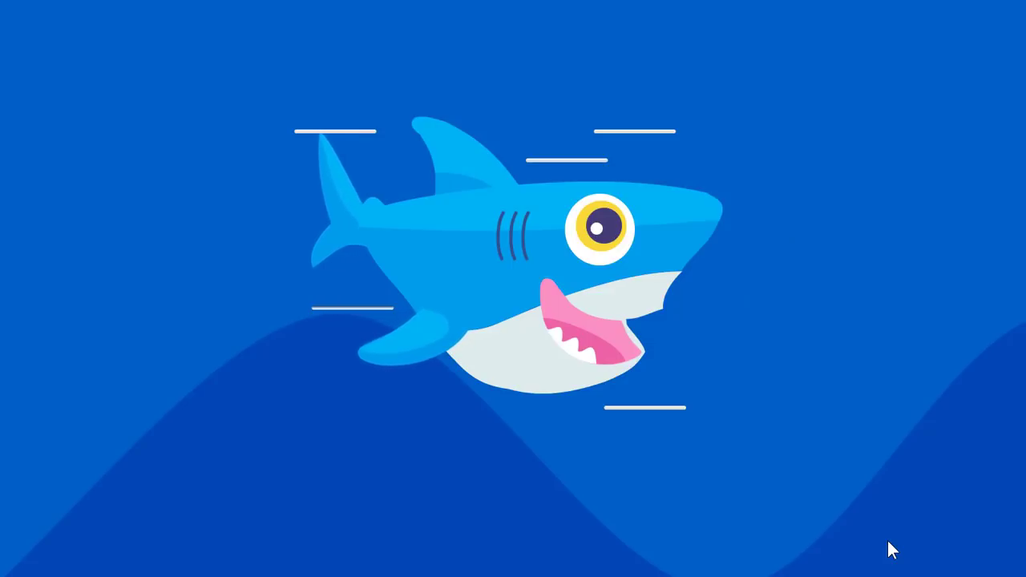
key("Escape")
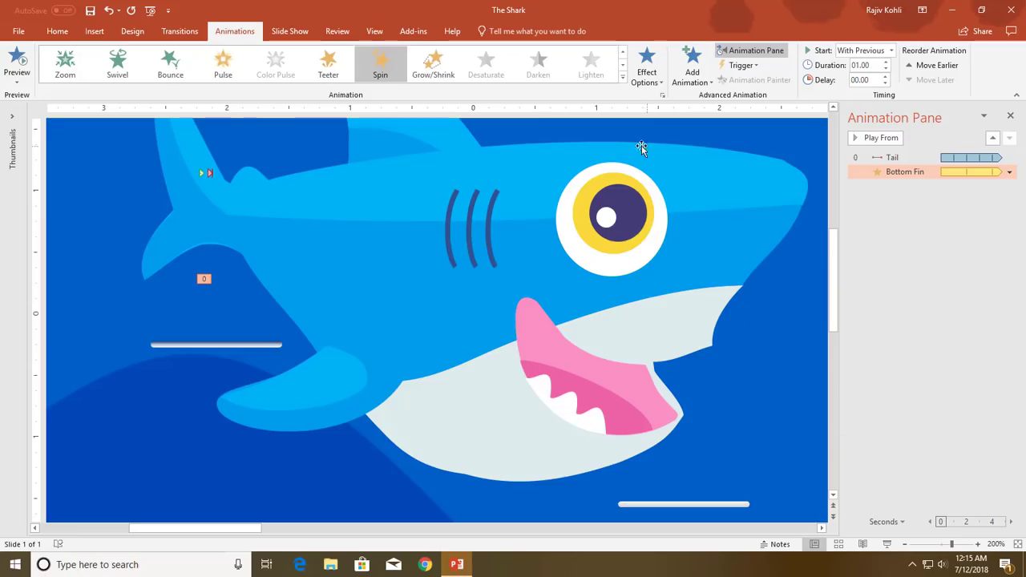
- Examine the separate shapes of the shark's eye by selecting the outer white, yellow and small white parts in turn
left_click(570, 186)
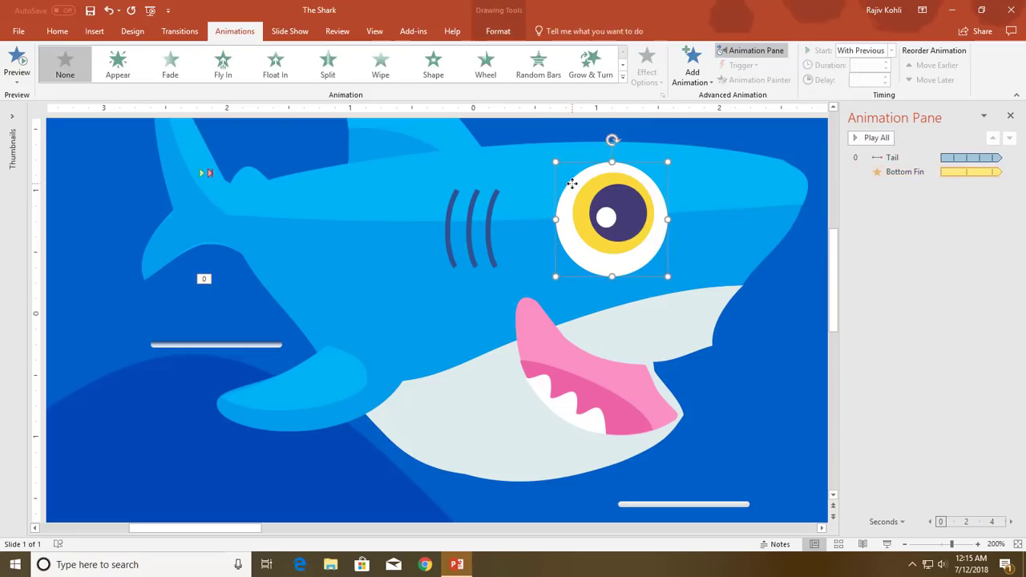
left_click(579, 201)
left_click(607, 218)
left_click(578, 200)
left_click(559, 204)
left_click(583, 206)
left_click(604, 210)
left_click(607, 222)
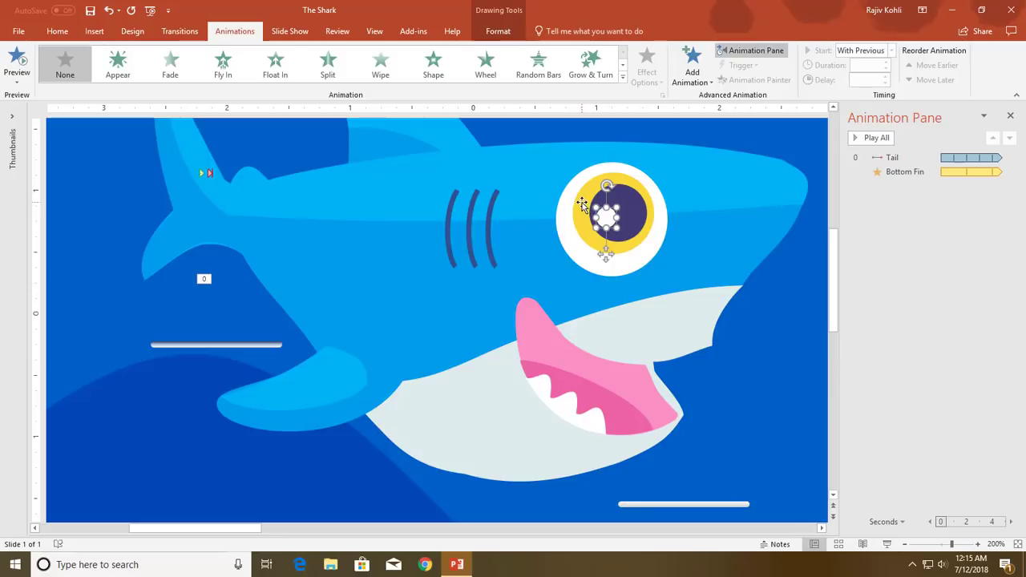
- Add a Right motion path to the yellow part of the shark's eye
left_click(589, 203)
left_click(615, 202)
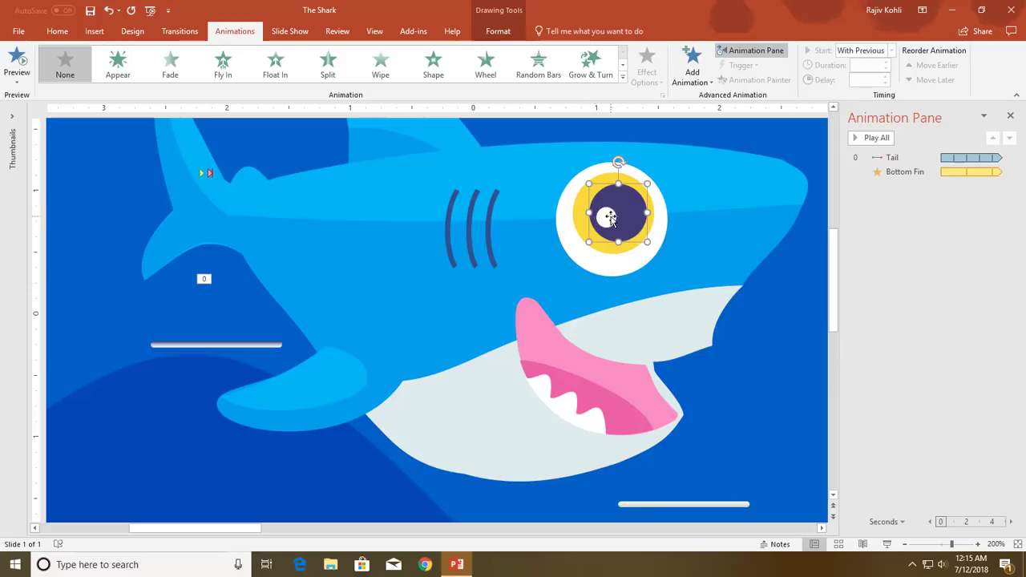
left_click(607, 216)
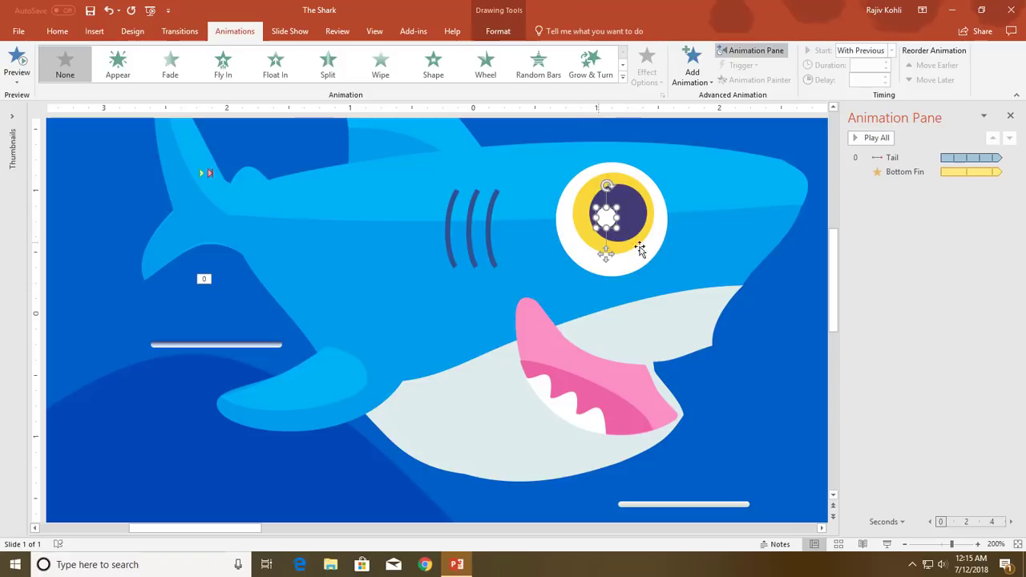
left_click(582, 206)
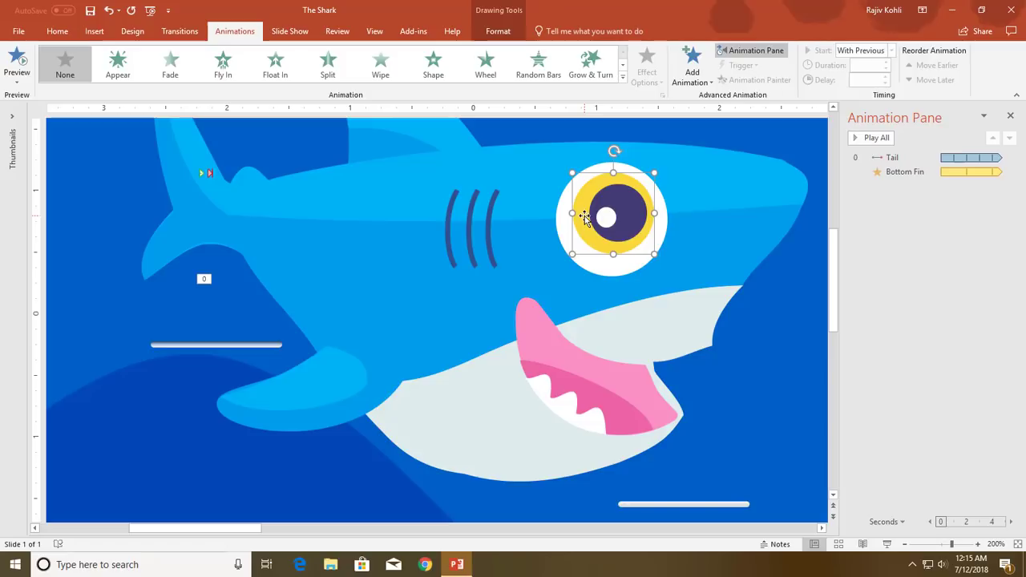
left_click(691, 80)
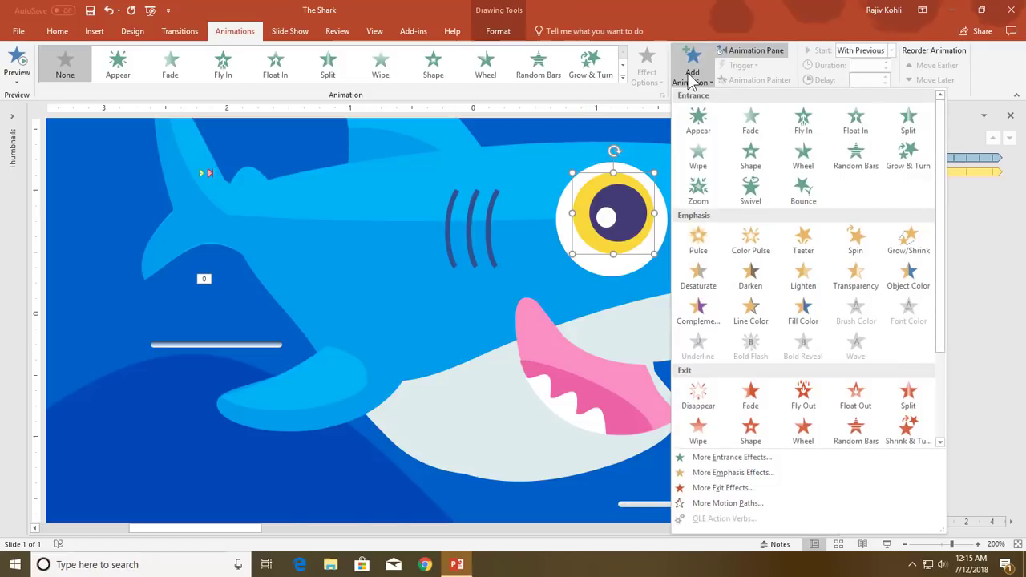
left_click(728, 502)
scroll(533, 285, "down", 1)
scroll(549, 360, "down", 2)
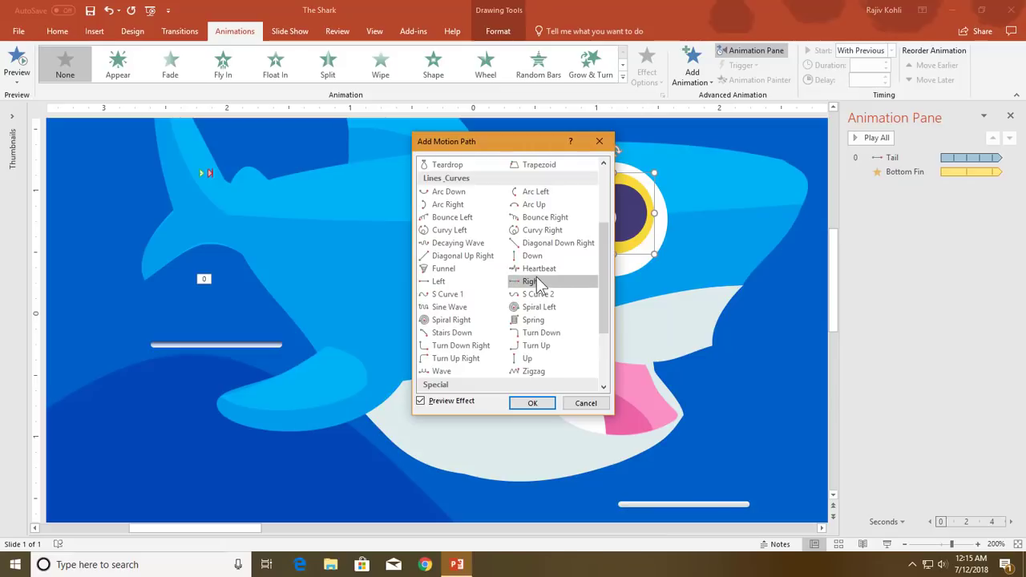
left_click(537, 282)
left_click_drag(533, 141, 352, 149)
left_click(351, 412)
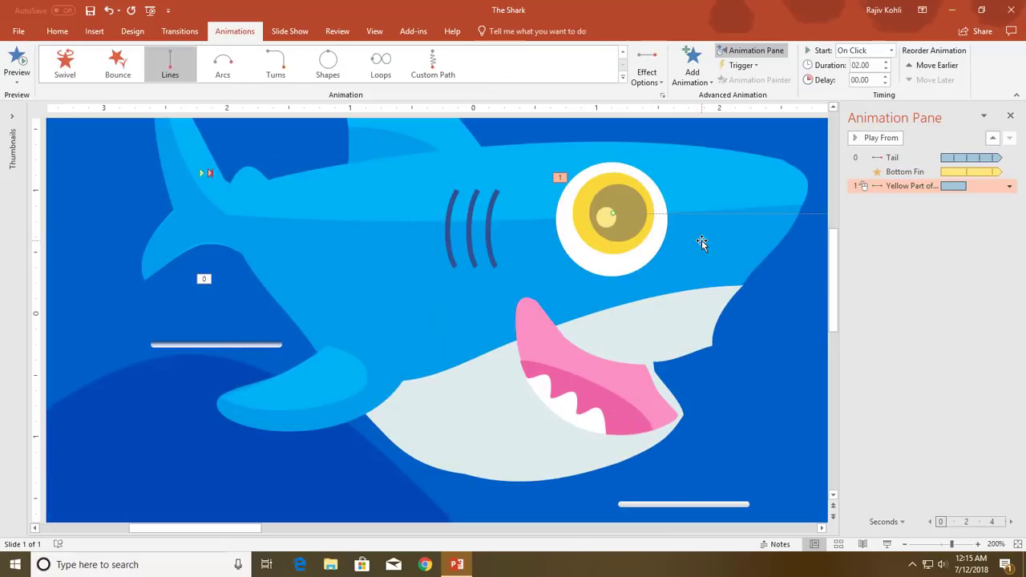
- Shorten the yellow eye part's motion path so that it ends on the shark's head, close to the eye
scroll(694, 224, "down", 6)
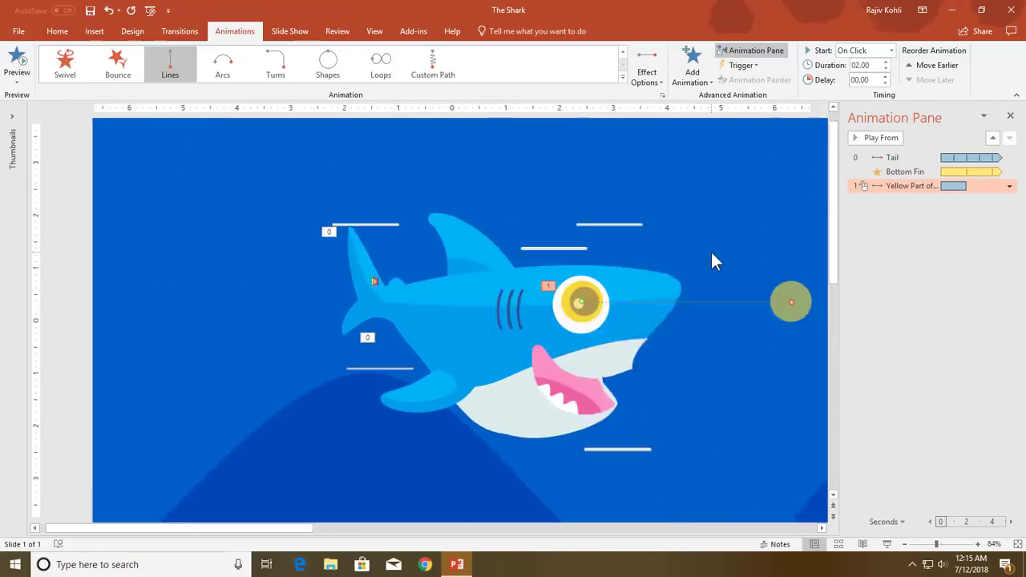
left_click_drag(668, 276, 526, 273)
scroll(567, 290, "up", 5)
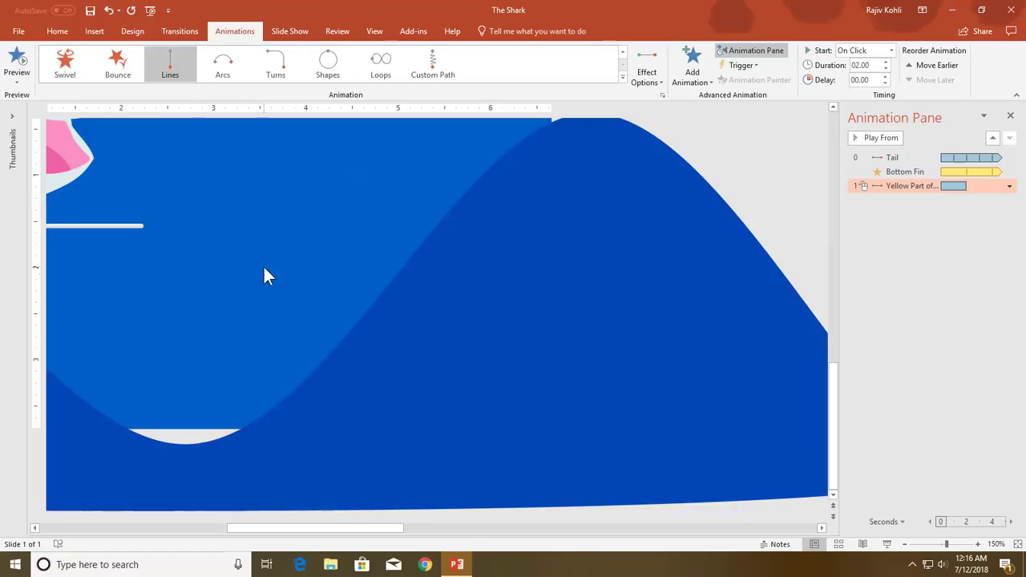
scroll(265, 269, "up", 5)
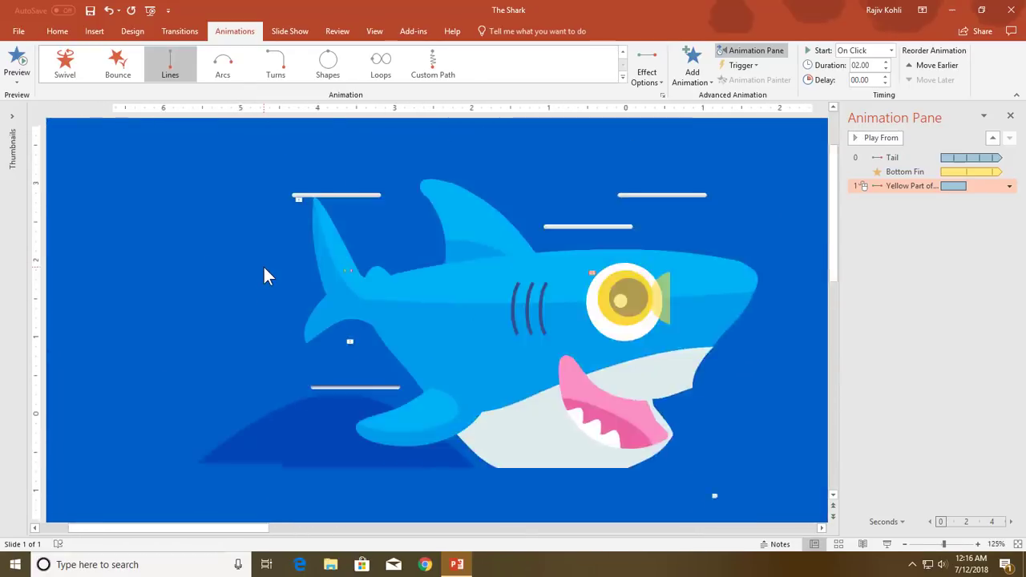
scroll(279, 267, "down", 5)
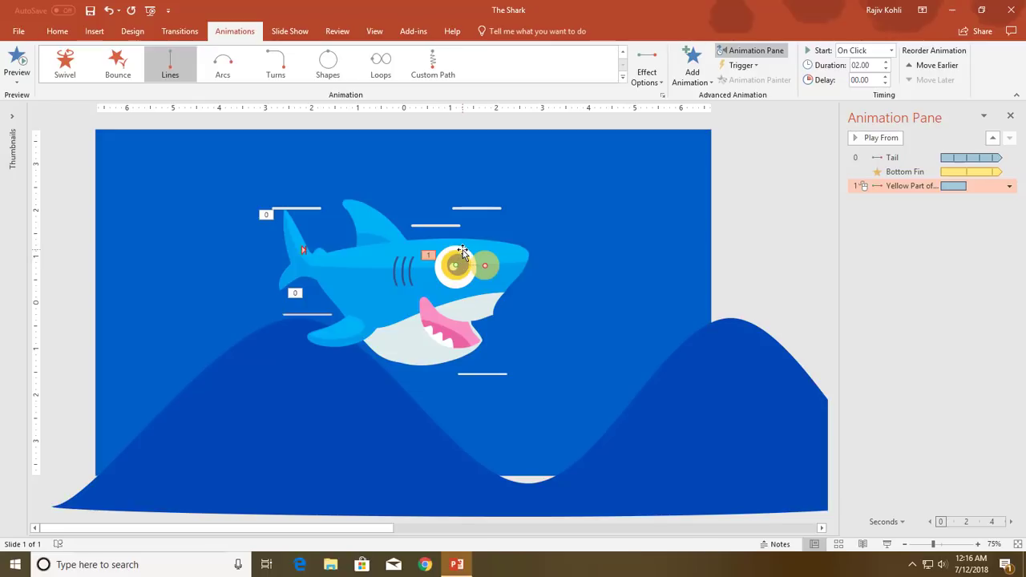
left_click(456, 248)
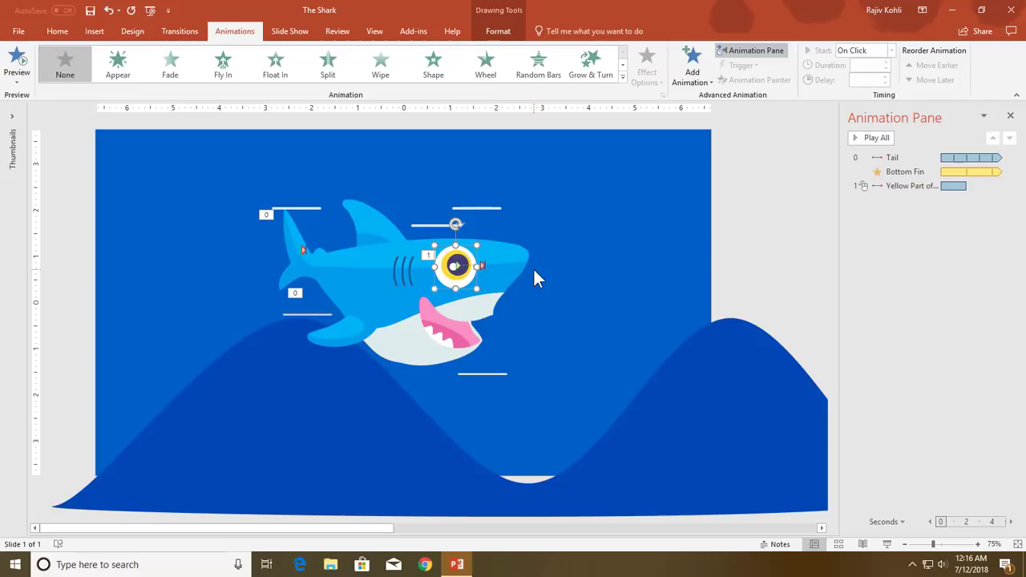
scroll(532, 267, "up", 10)
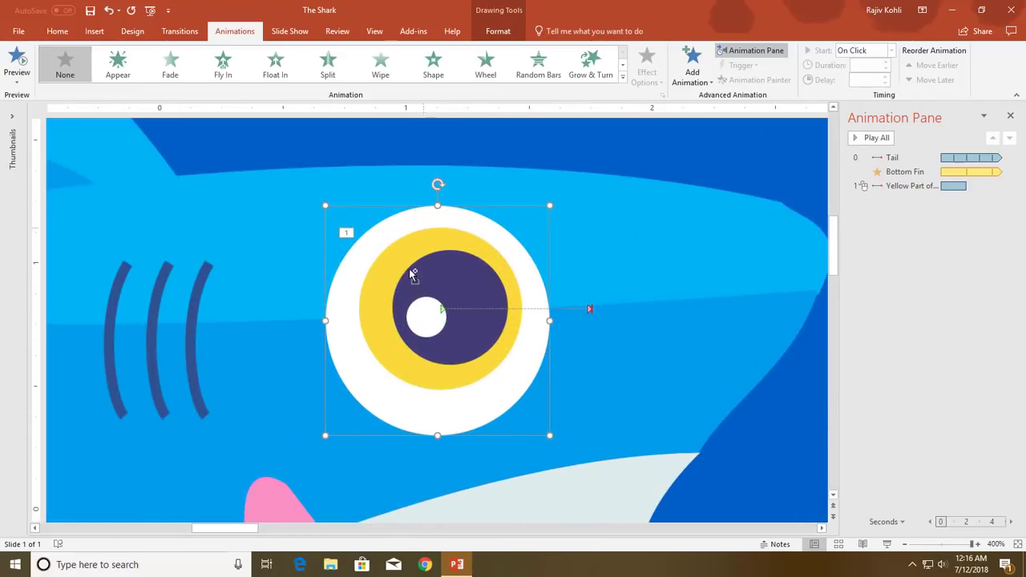
scroll(520, 275, "down", 5)
scroll(520, 275, "down", 4)
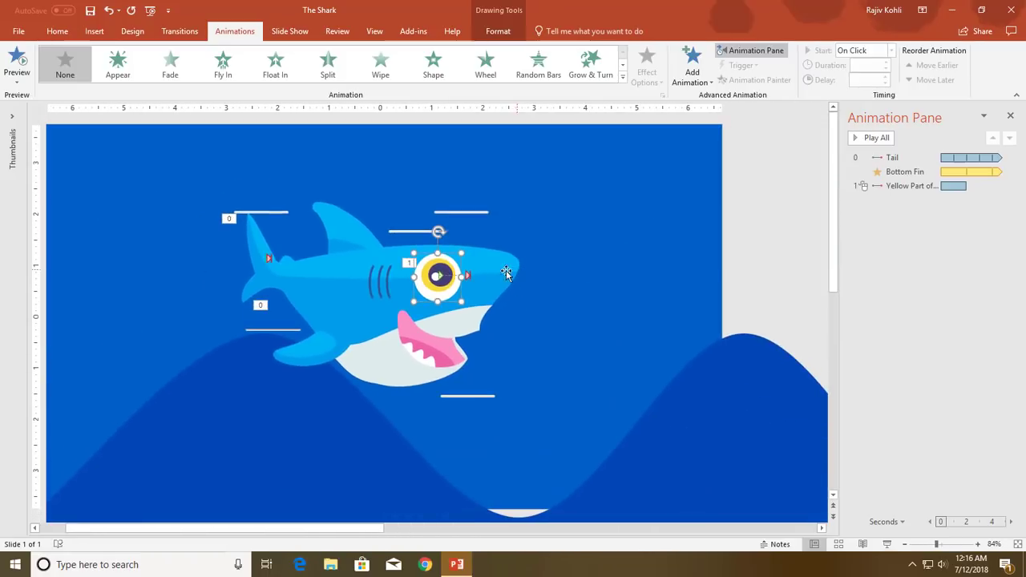
left_click(268, 213)
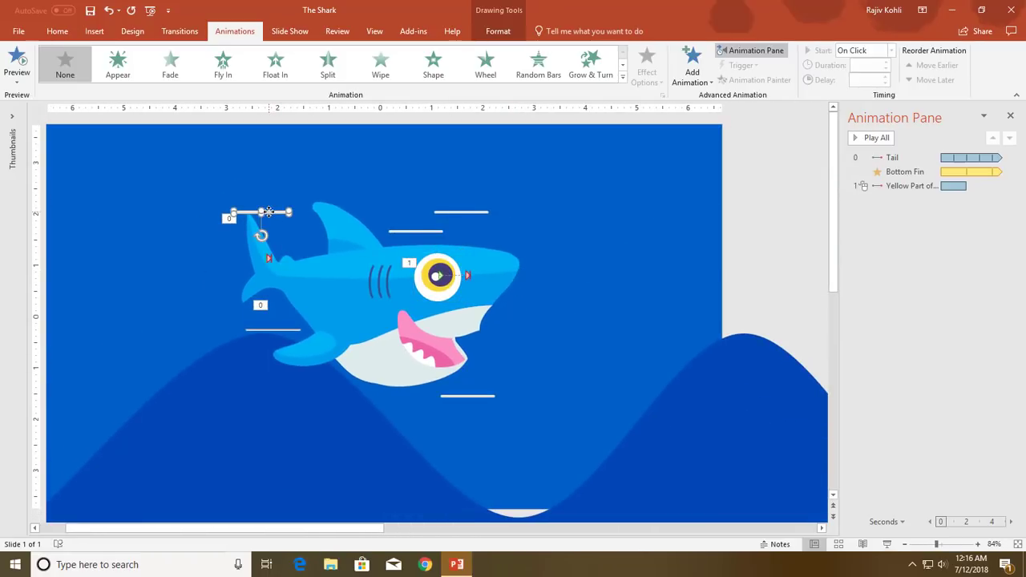
scroll(268, 211, "up", 8)
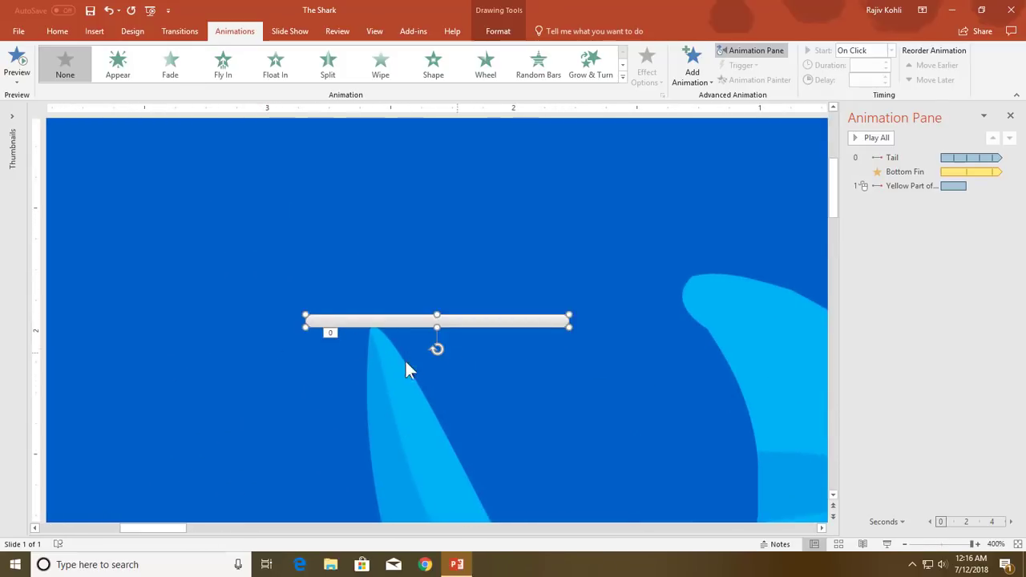
scroll(495, 321, "down", 8)
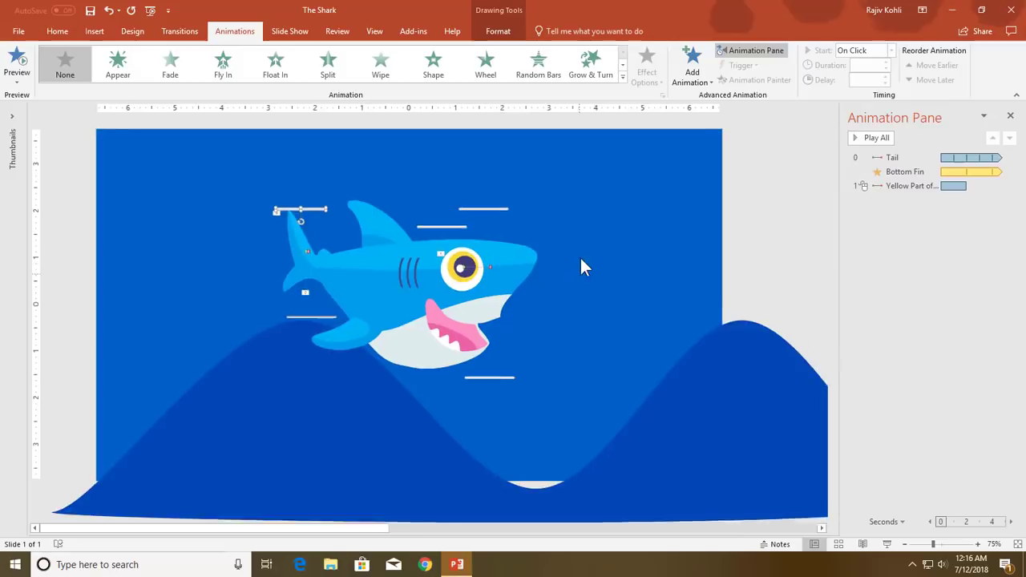
- Shorten the yellow part's motion path further so that its end position stays inside the white of the eye
left_click(463, 255)
scroll(463, 257, "up", 6)
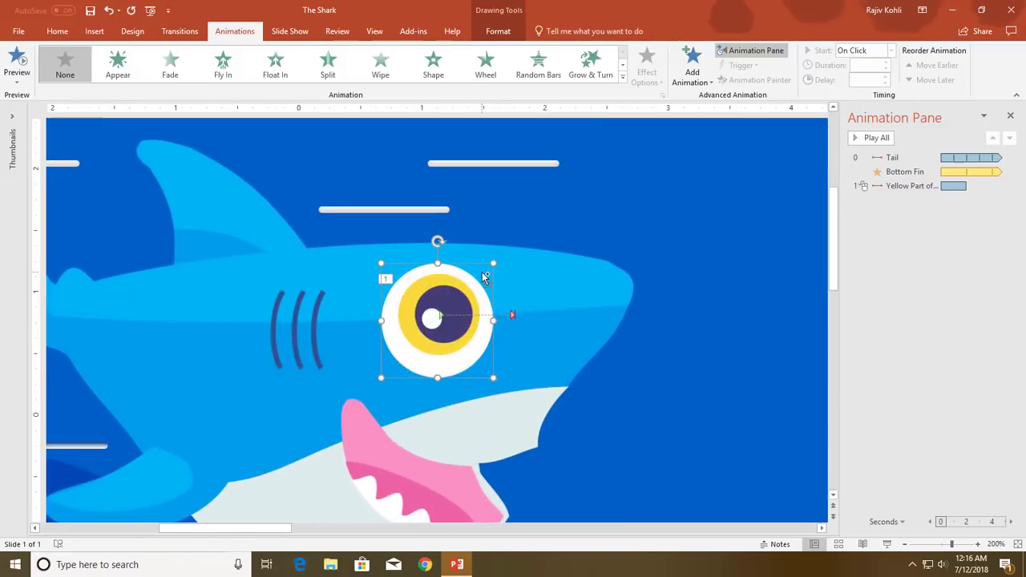
left_click(550, 312)
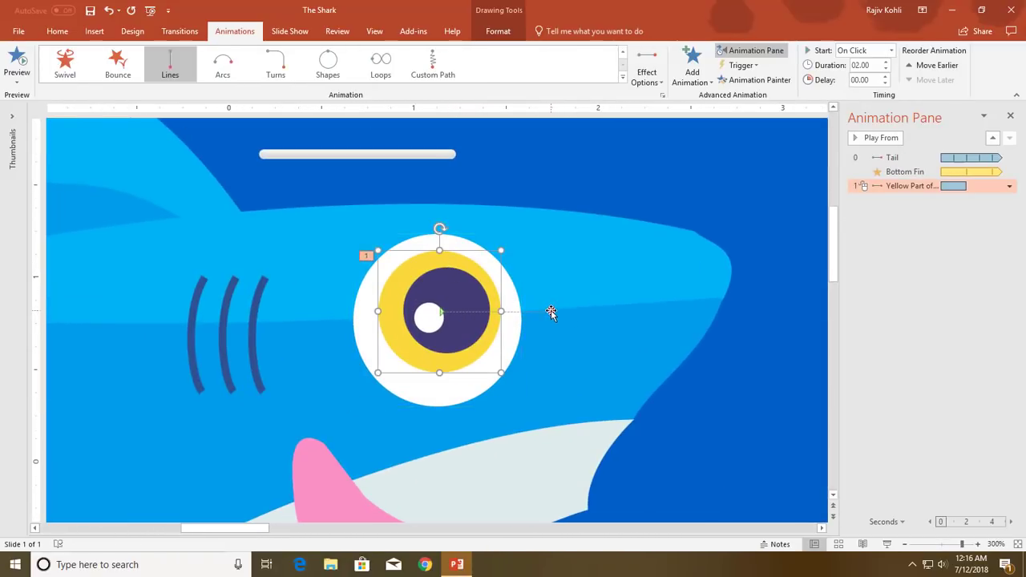
left_click_drag(553, 312, 456, 313)
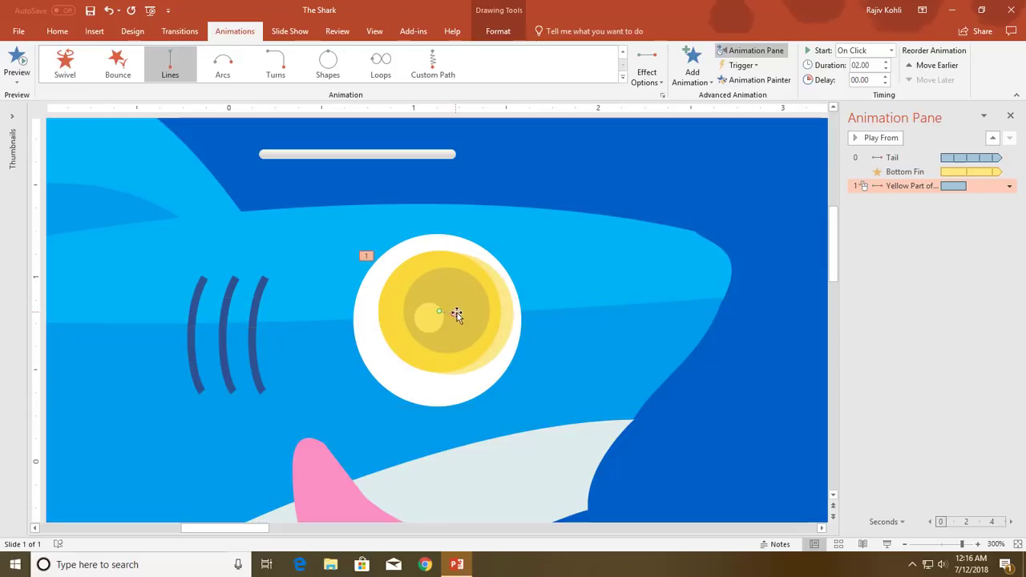
left_click(539, 189)
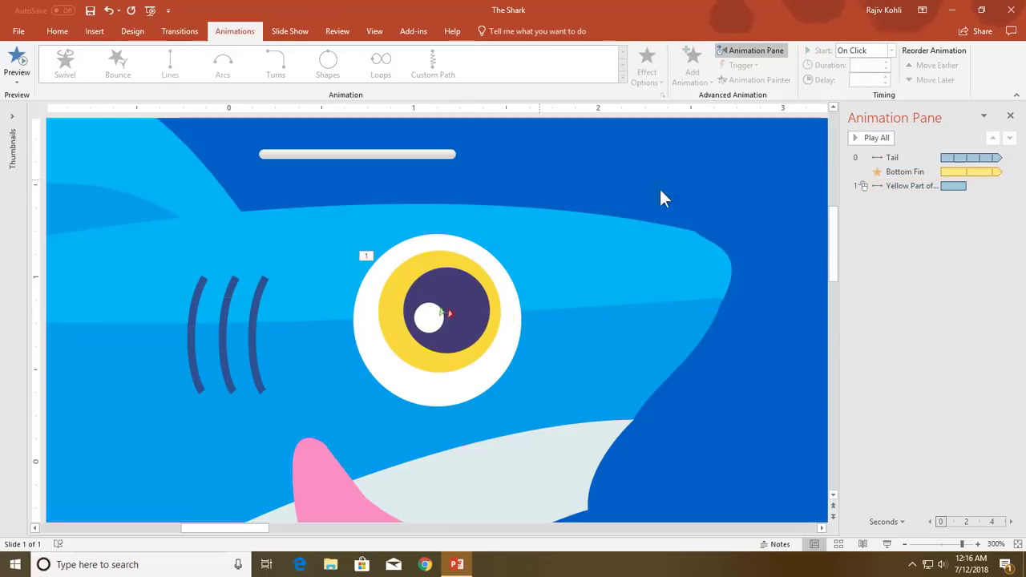
- Turn on Auto-reverse for the yellow eye part's motion path and set it to start With Previous
double_click(887, 186)
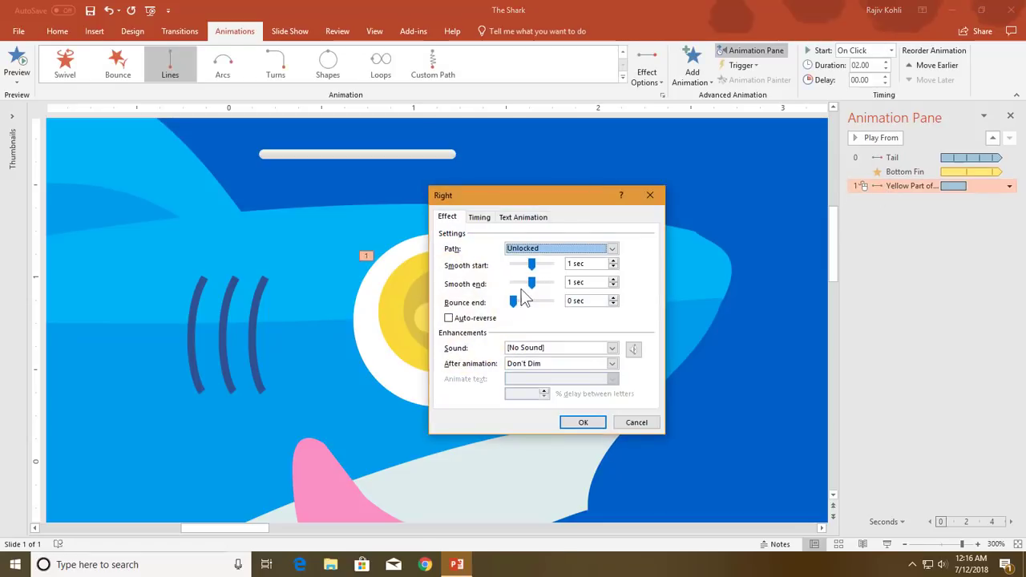
left_click(476, 318)
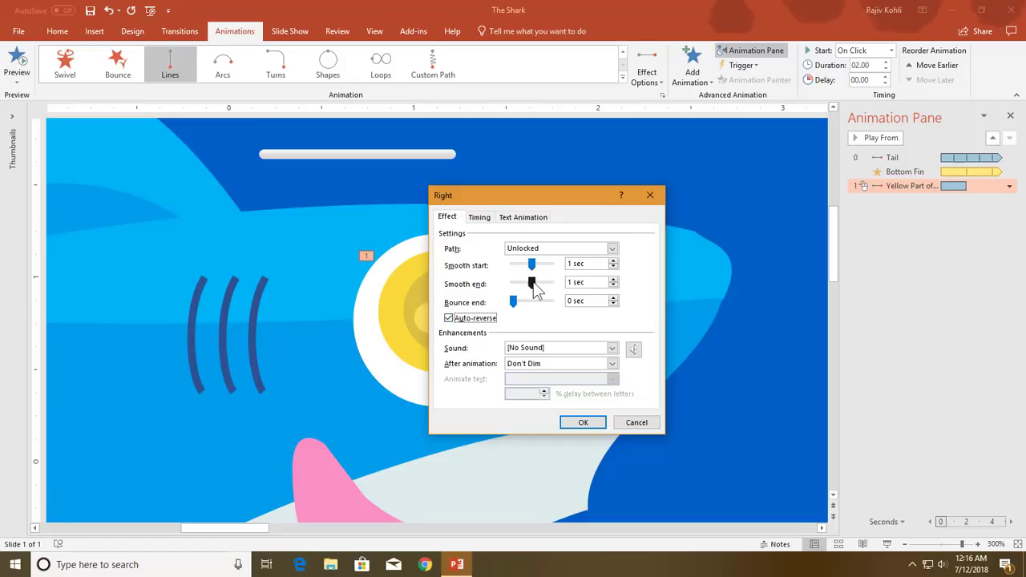
left_click(480, 218)
left_click(541, 236)
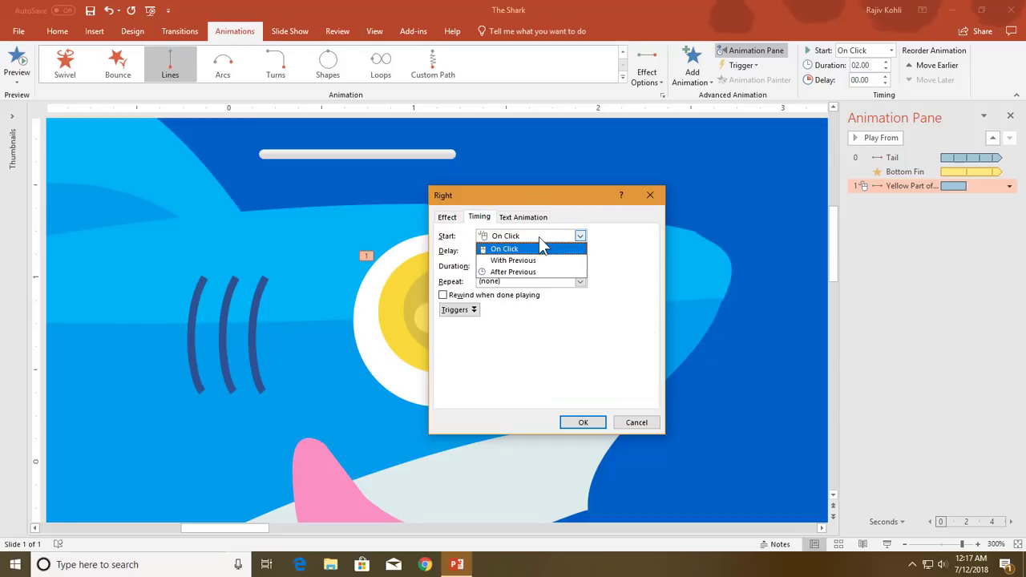
left_click(524, 262)
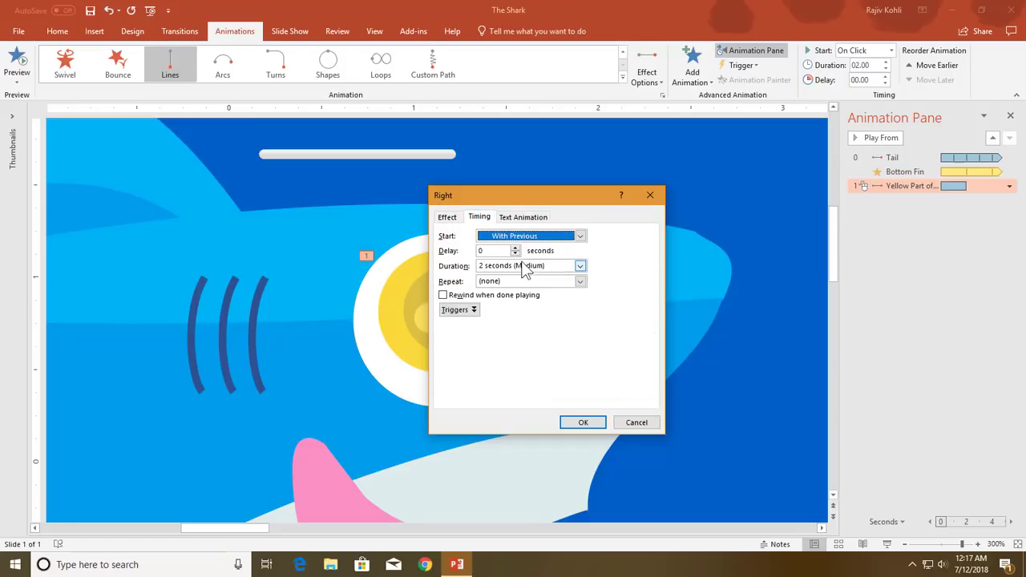
- Set the yellow eye part's motion path to repeat Until End of Slide
left_click(579, 282)
left_click(533, 350)
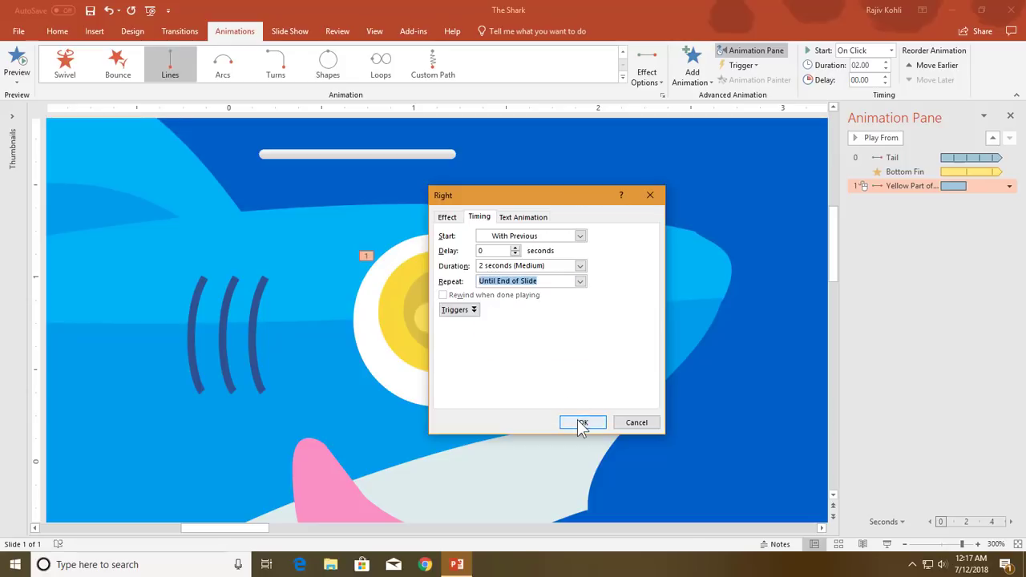
left_click(579, 415)
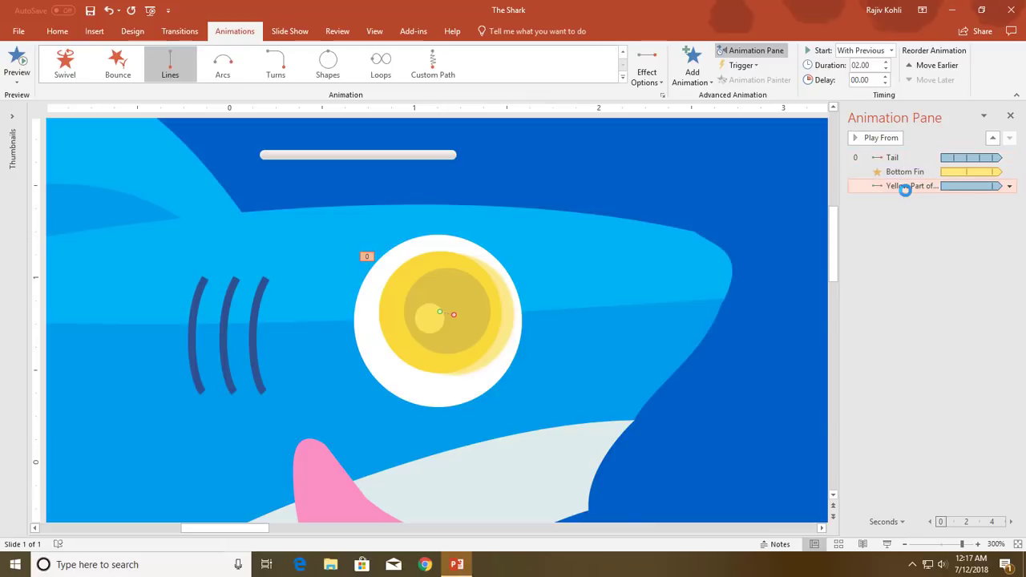
- Remove the smooth start and smooth end from the yellow part's motion path and set its duration to 1 second
double_click(905, 186)
left_click_drag(530, 283, 512, 265)
left_click(480, 217)
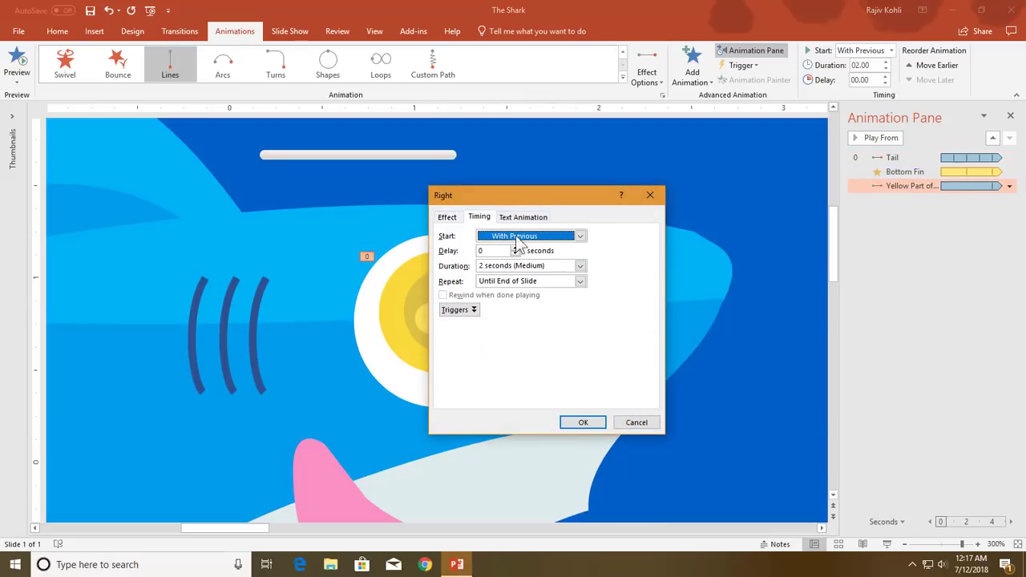
left_click(509, 266)
type("1")
left_click(582, 422)
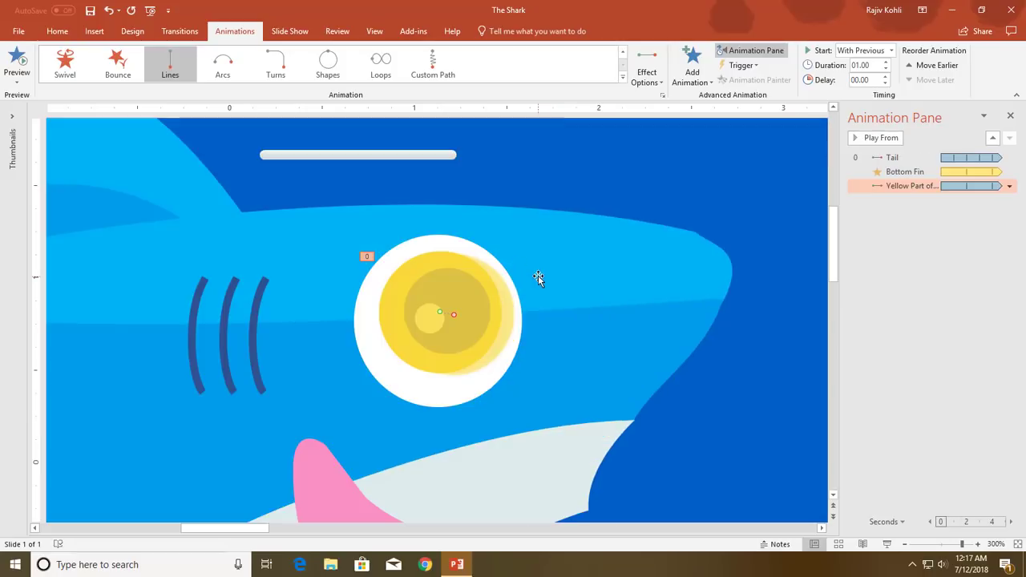
- Change the fill of the eye's dark purple pupil to black
left_click(437, 268)
left_click(434, 264)
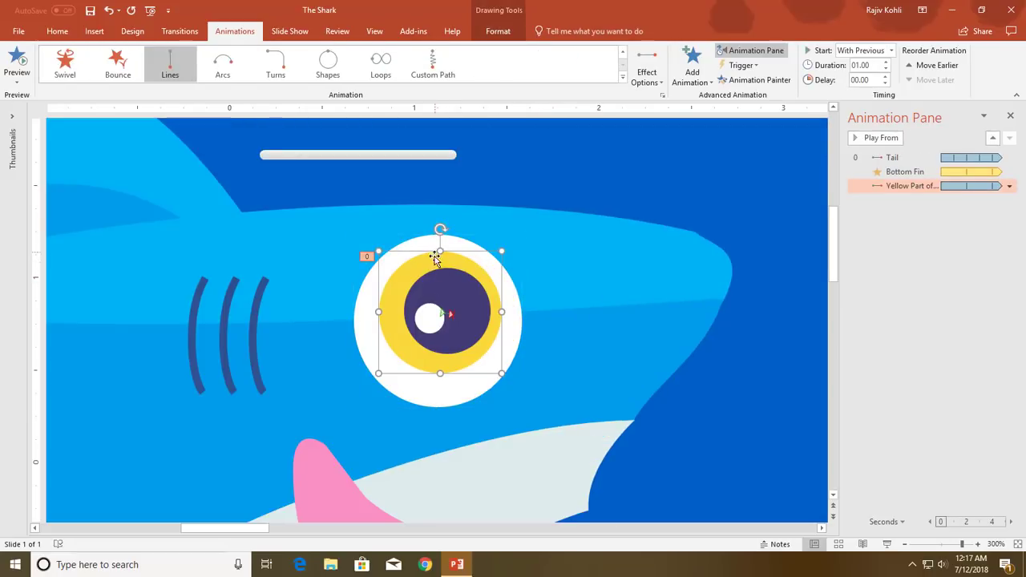
left_click(458, 291)
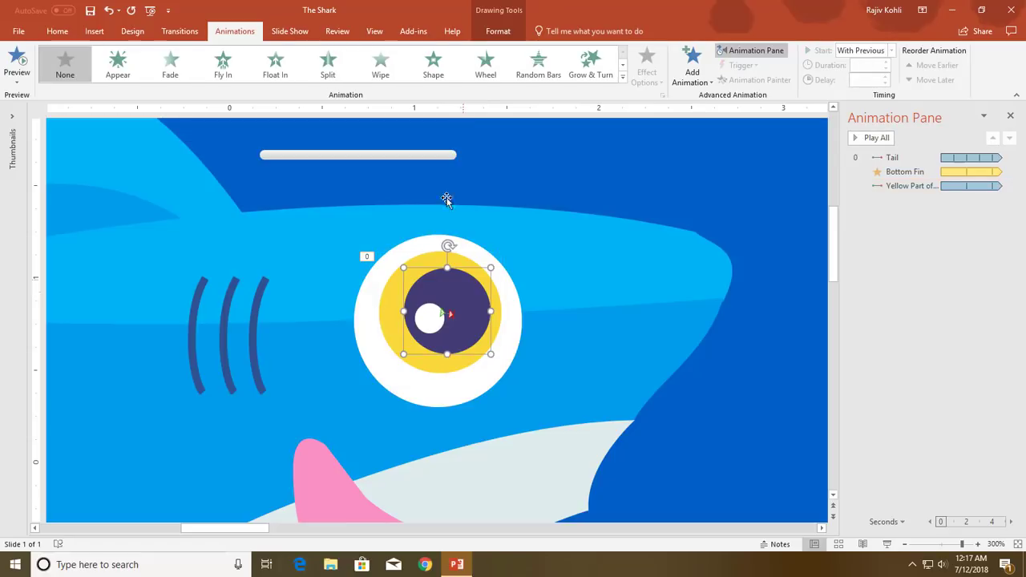
left_click(497, 32)
left_click(474, 51)
left_click(455, 75)
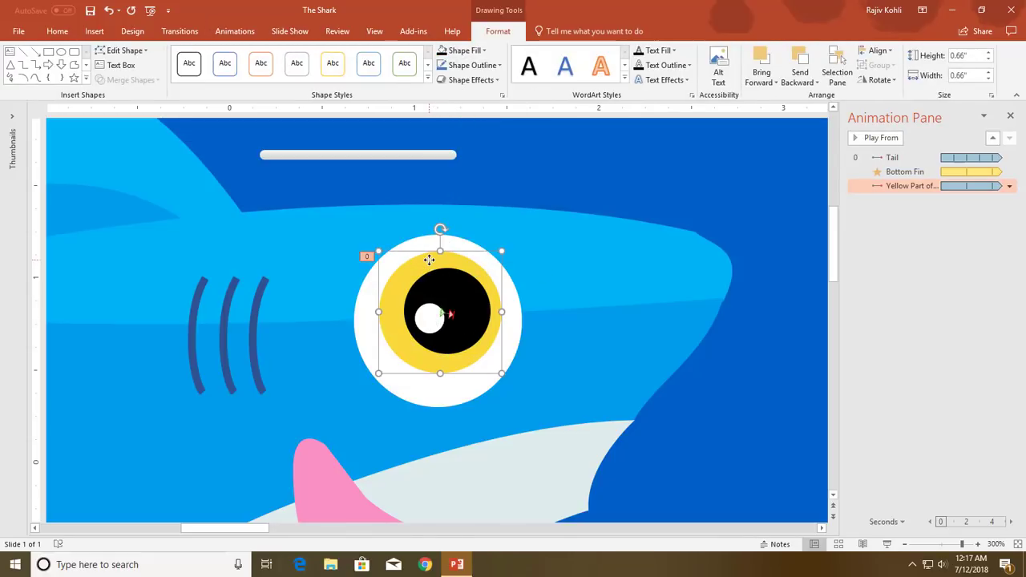
- Copy the yellow eye part's motion path to the black pupil and the small white highlight using Animation Painter
left_click(431, 320)
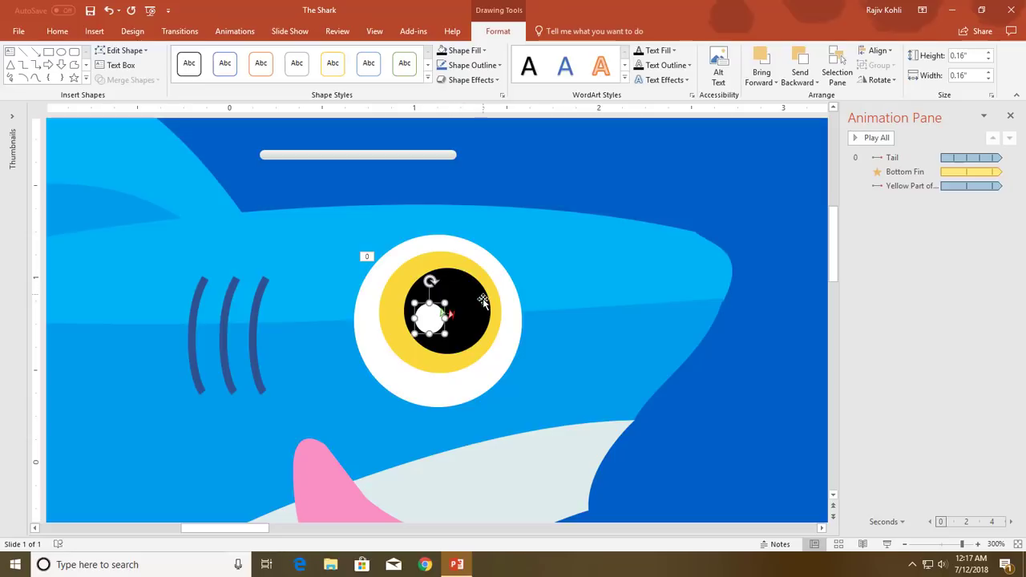
left_click(432, 262)
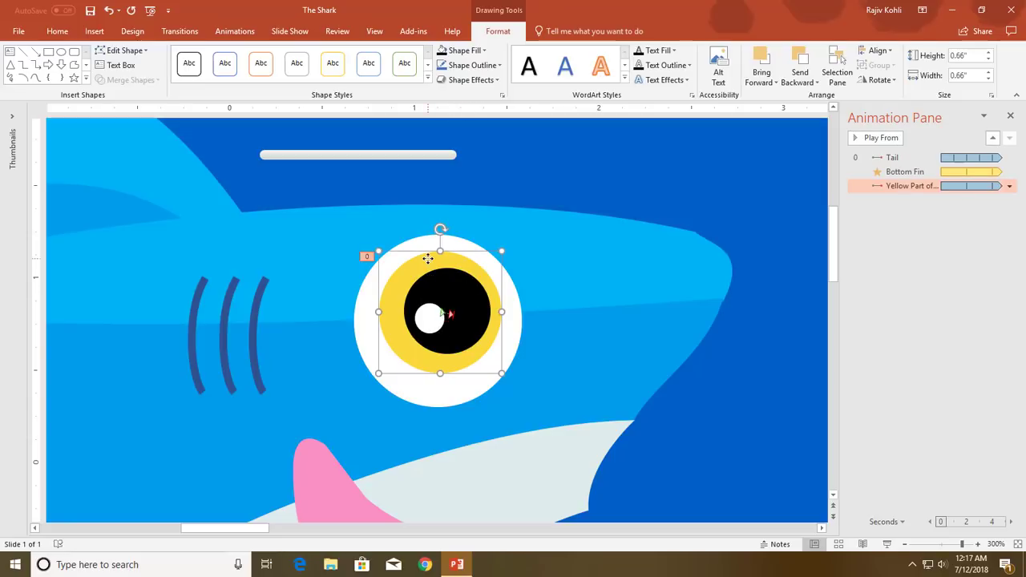
left_click(244, 31)
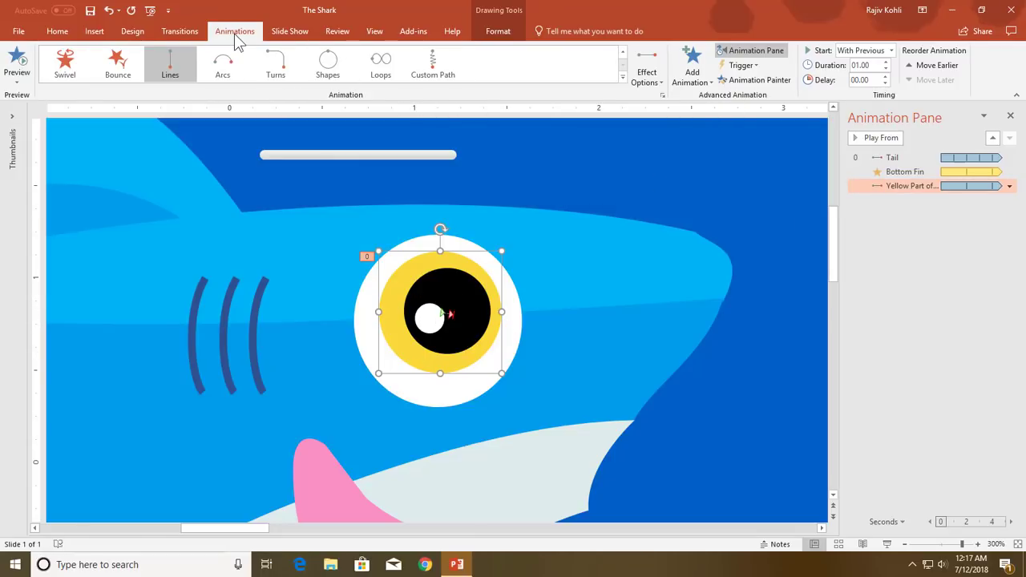
left_click(765, 81)
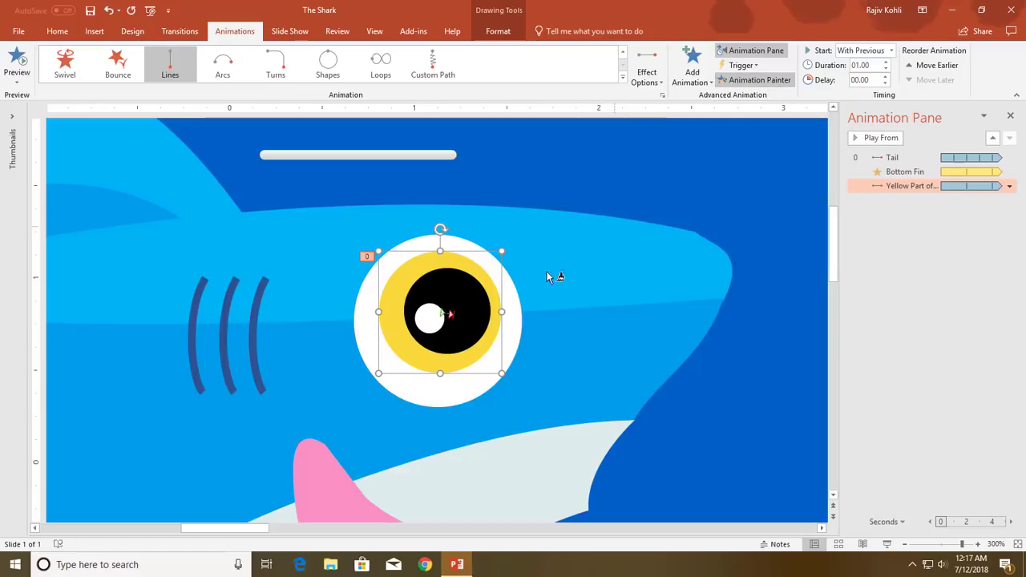
left_click(460, 283)
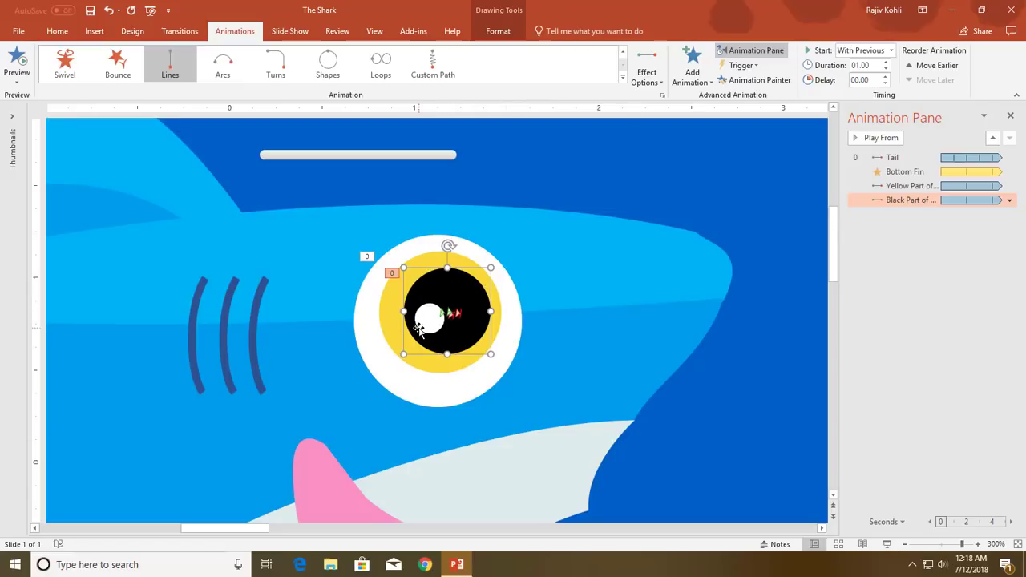
left_click(753, 80)
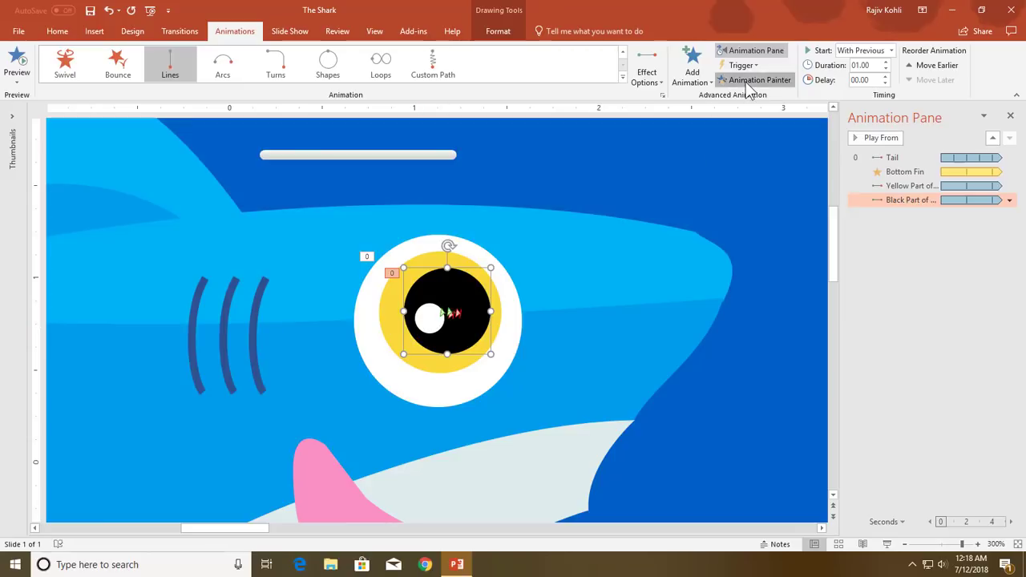
left_click(431, 322)
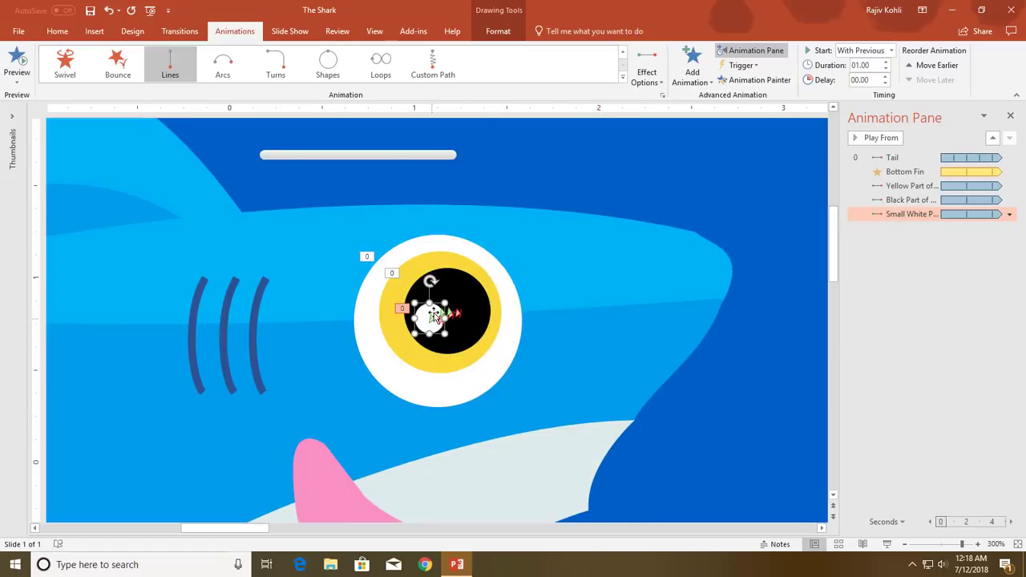
- Set the motion path delay to 0.05 seconds for the black eye part and 0.1 seconds for the small white part, checking the slide show
left_click(913, 200)
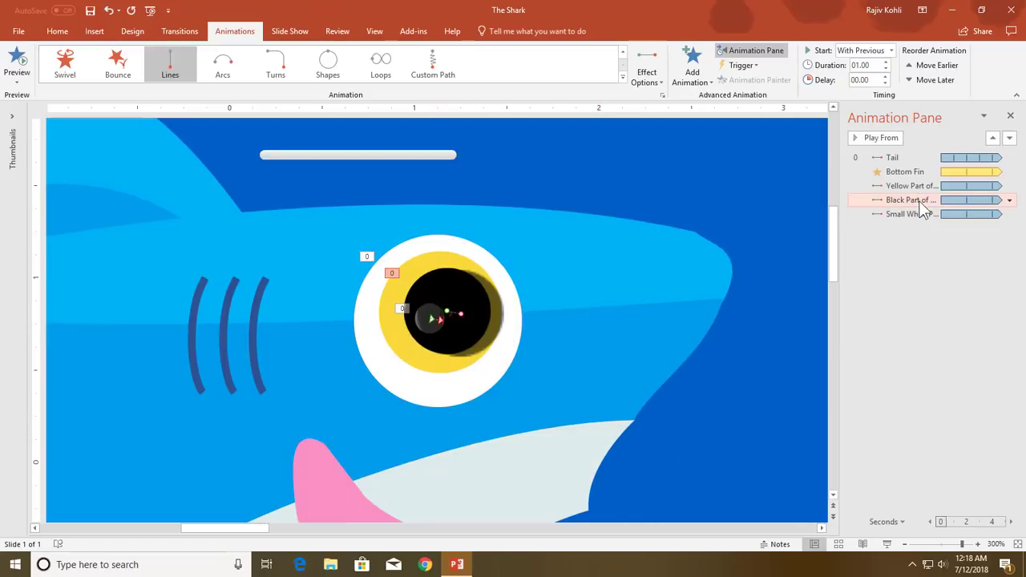
key("shift+Up")
double_click(871, 80)
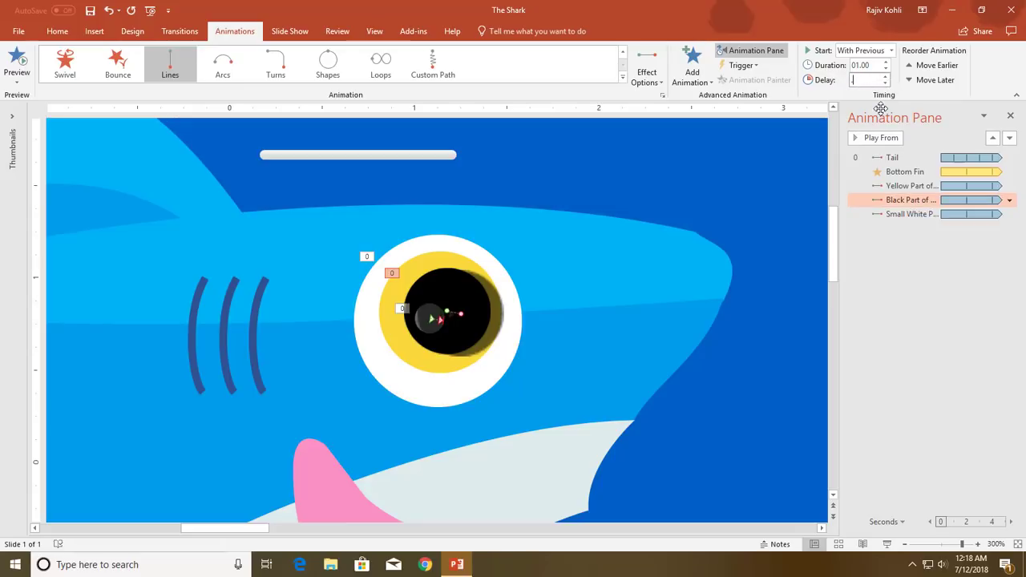
key("Return")
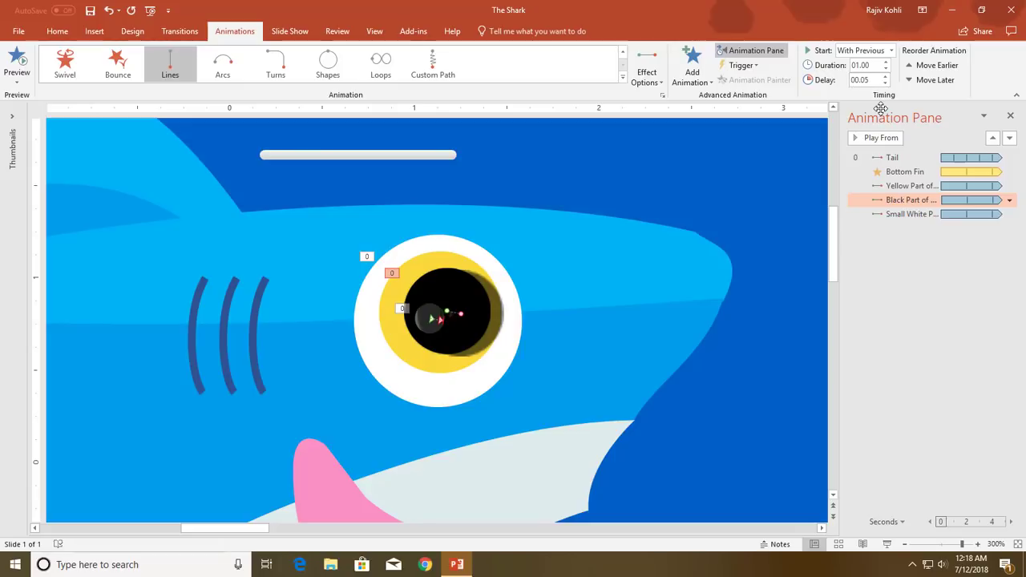
left_click(899, 213)
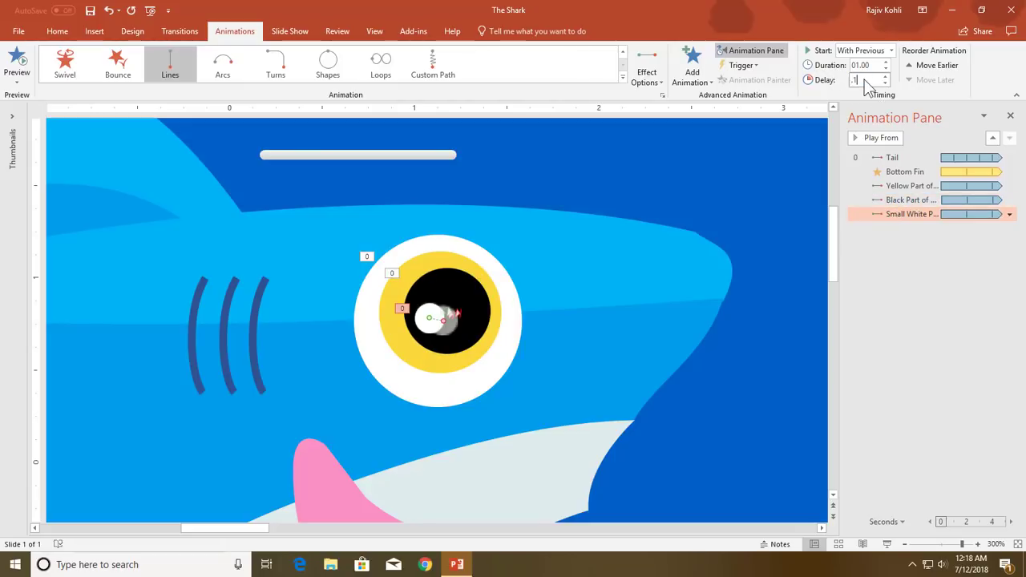
key("Return")
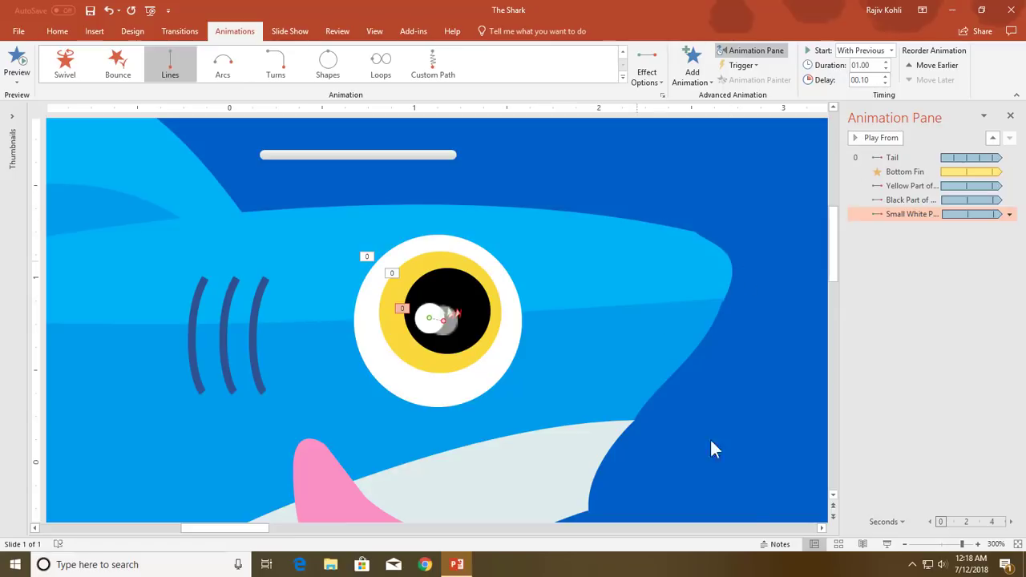
left_click(886, 546)
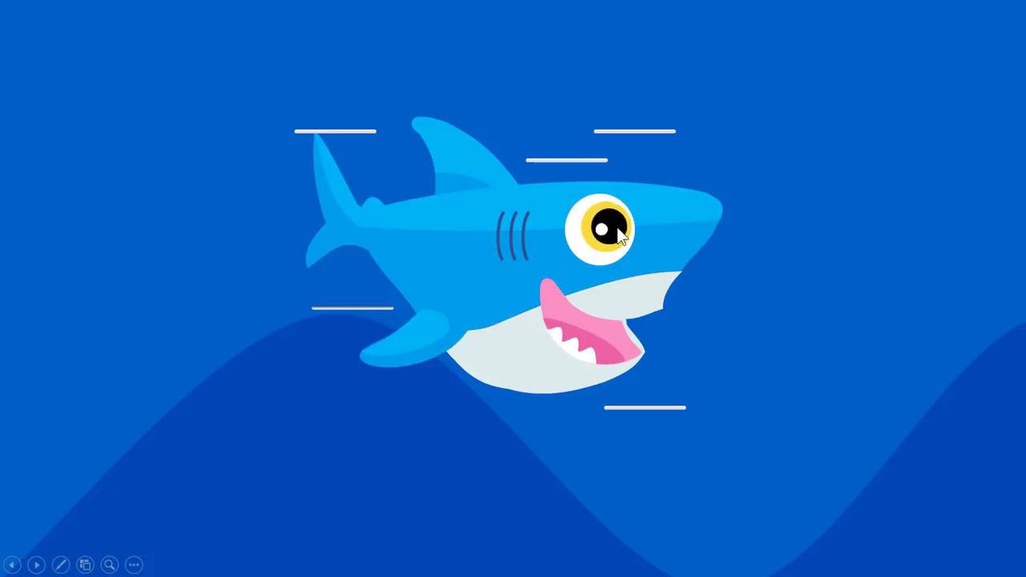
key("Escape")
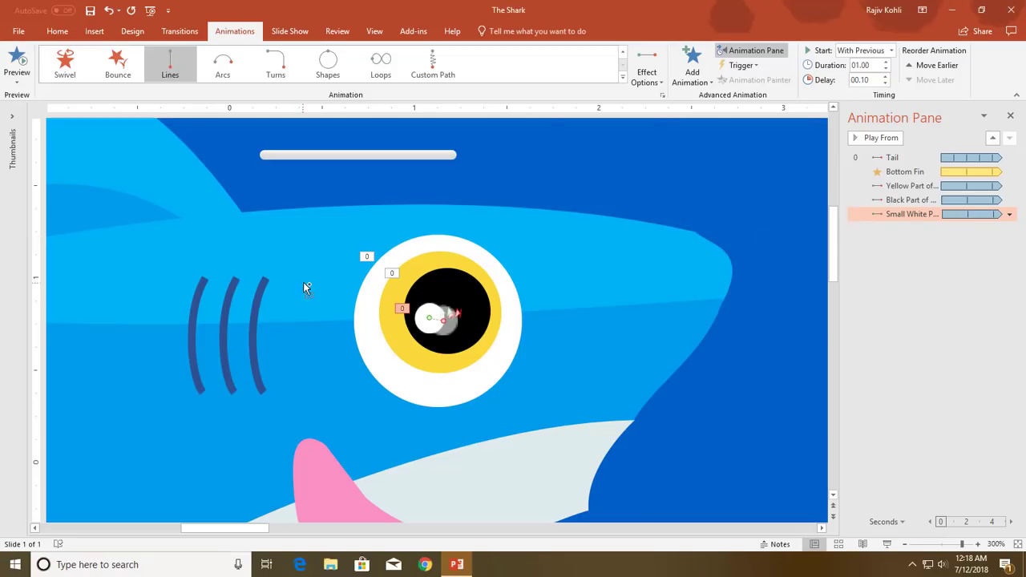
- Add a Left motion path to the white wave line above the shark's tail
scroll(304, 287, "down", 5)
left_click(171, 223)
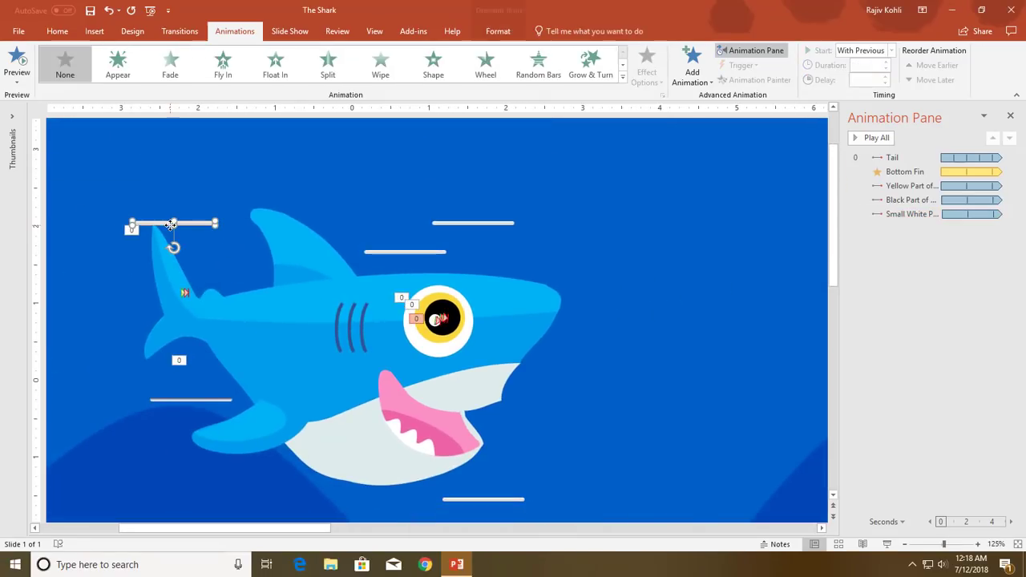
left_click(691, 68)
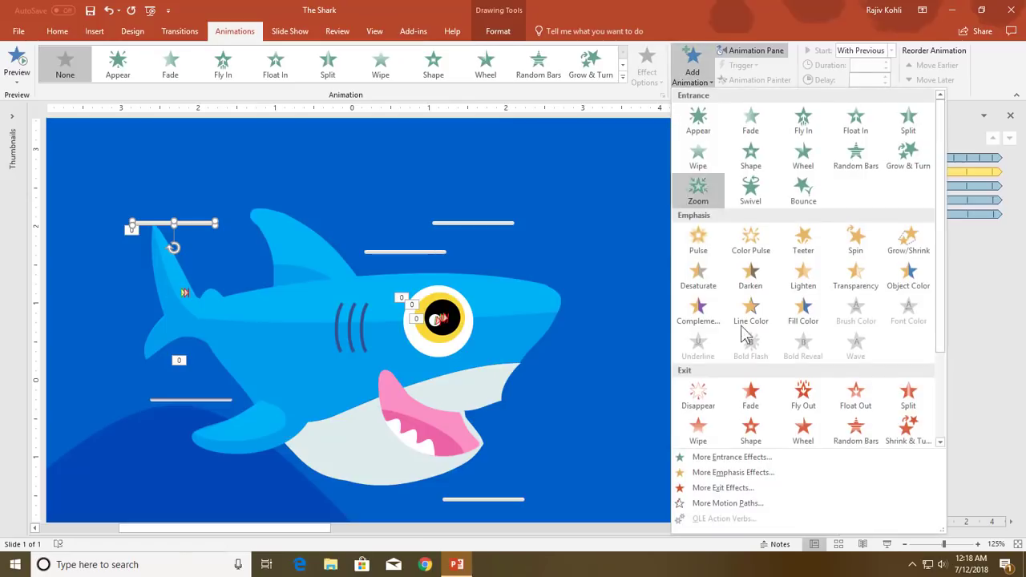
left_click(729, 503)
scroll(434, 272, "down", 2)
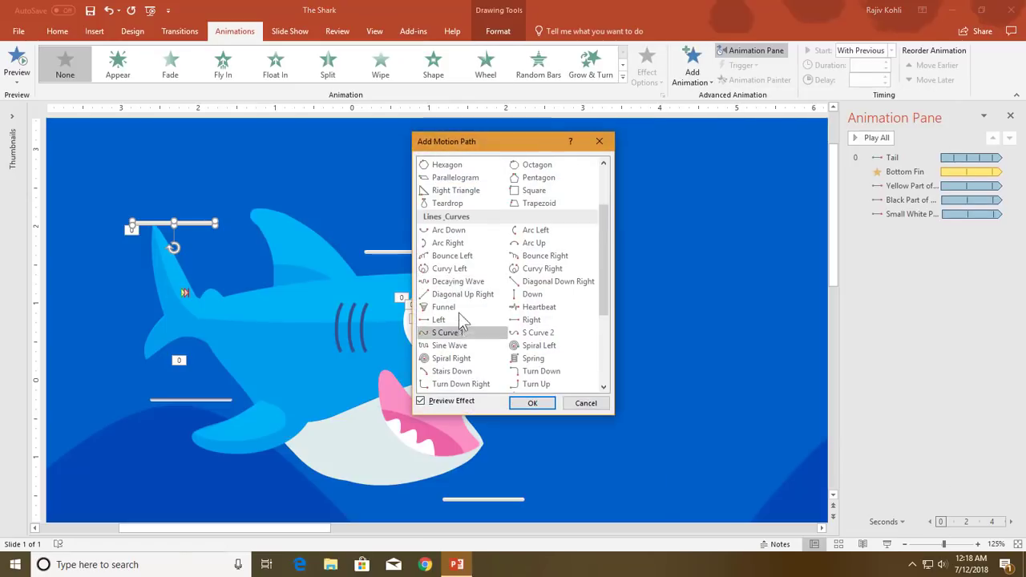
left_click(461, 319)
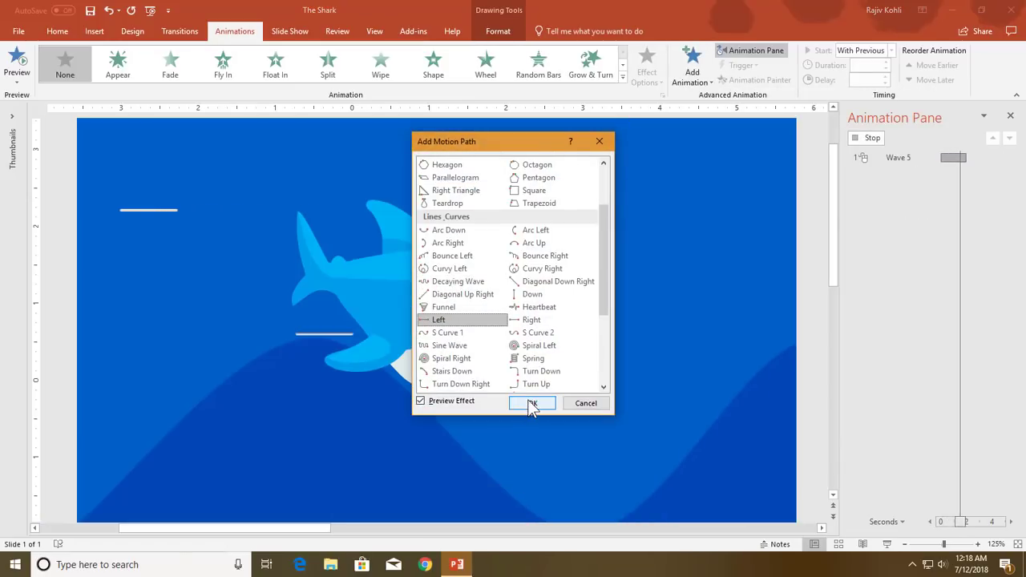
left_click(531, 403)
- Shorten the wave line's motion path by moving its end point closer to the shark's tail
scroll(142, 235, "down", 5)
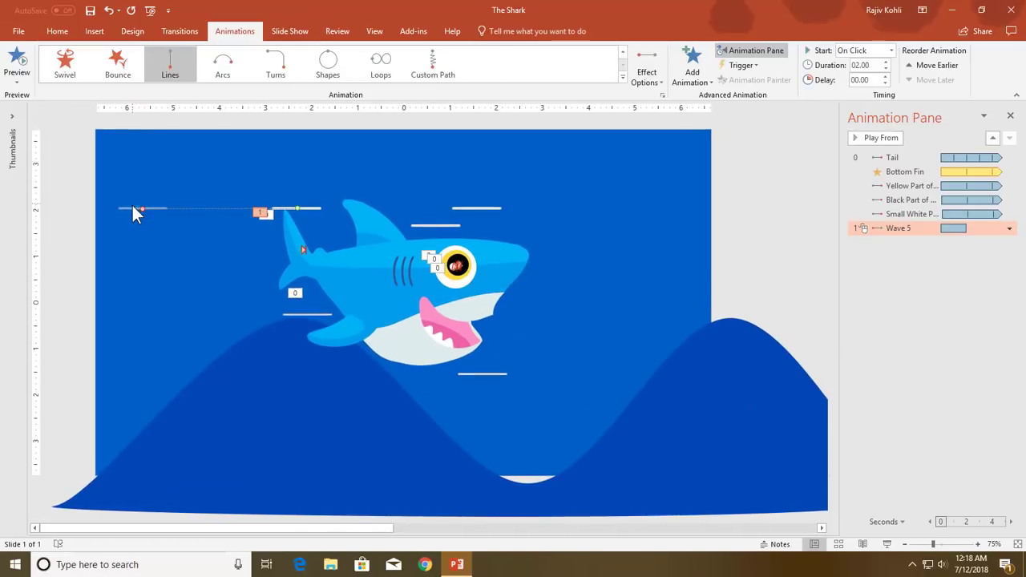
left_click_drag(141, 209, 179, 211)
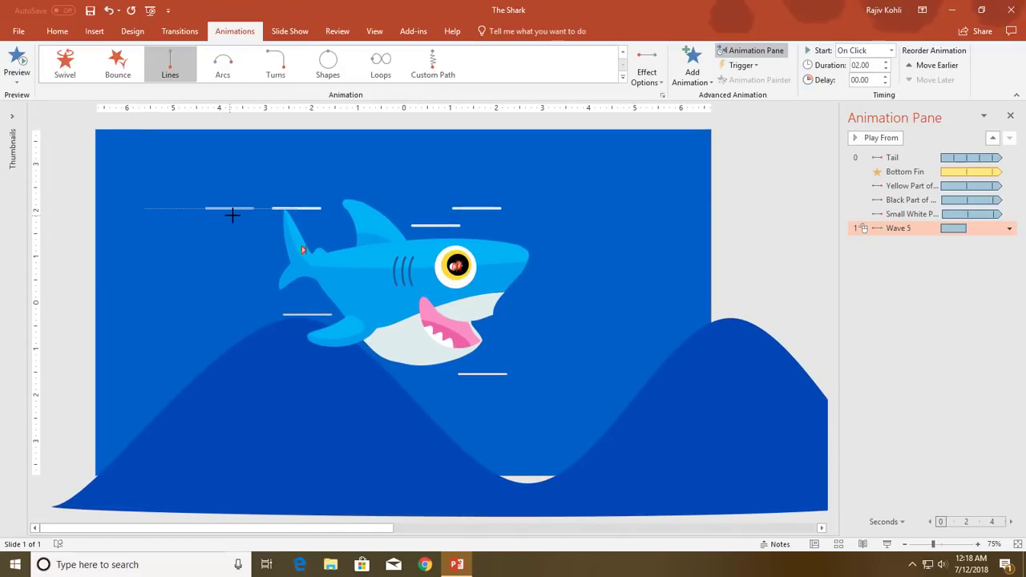
left_click_drag(245, 215, 247, 210)
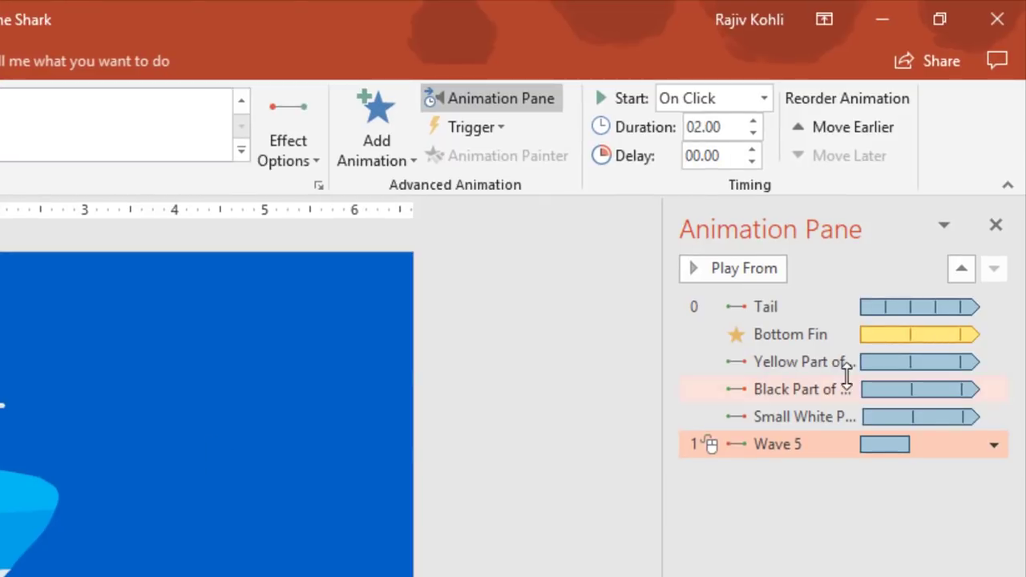
- Set the wave line's motion path to start With Previous, with a 1 second duration and a 0.1 second delay
left_click(763, 97)
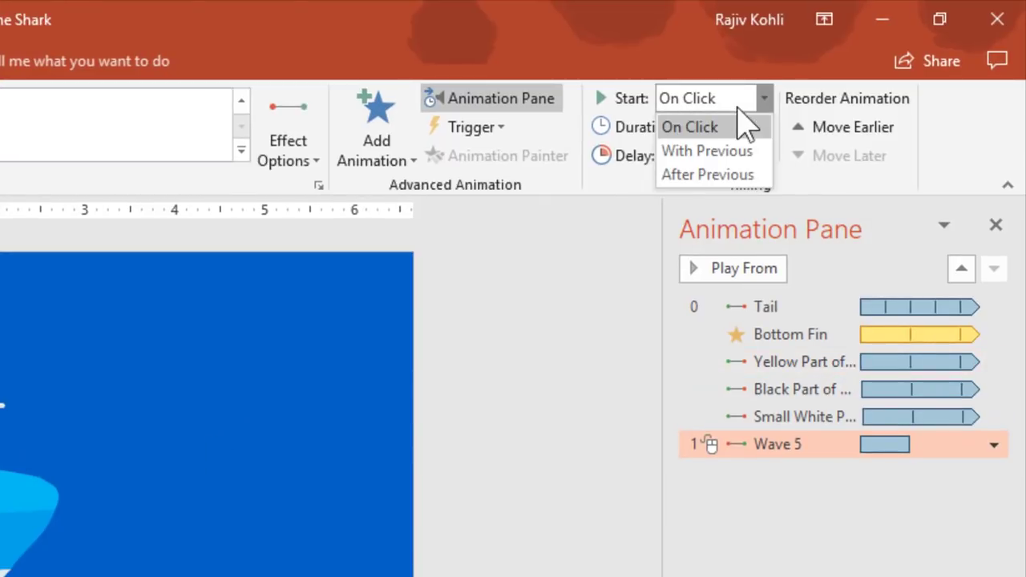
left_click(704, 152)
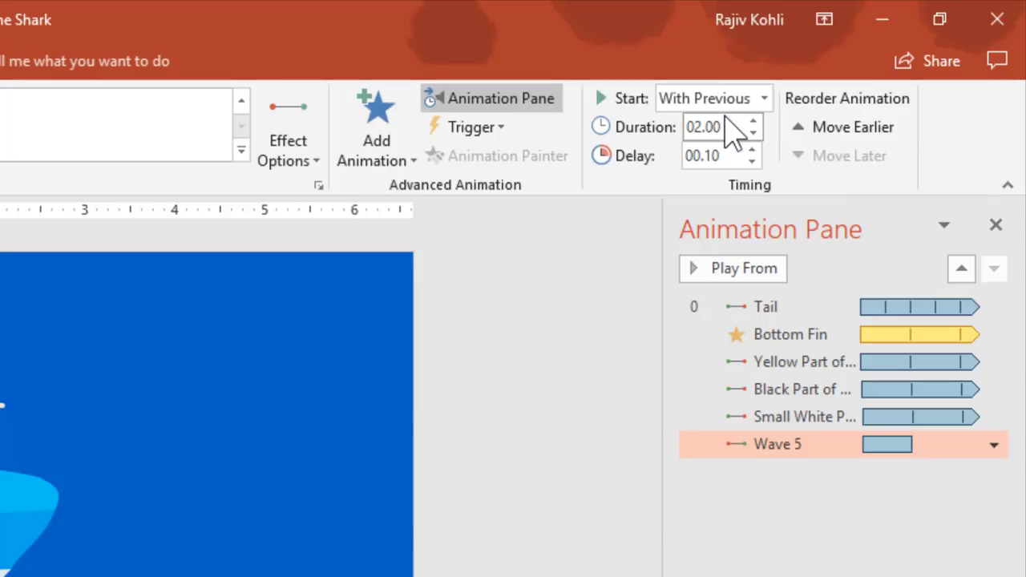
double_click(727, 126)
type("1")
key("Return")
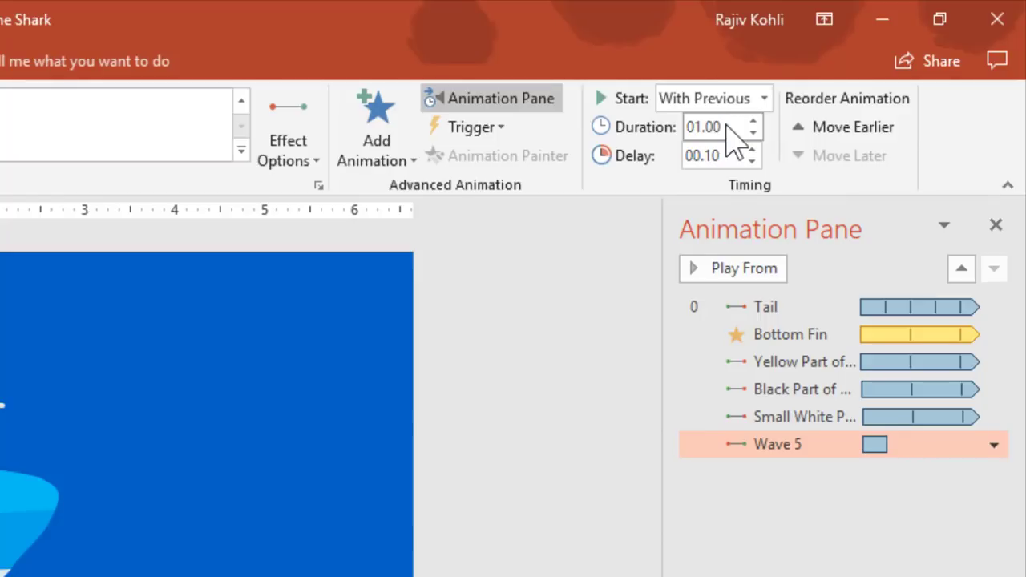
- Set the wave line's motion path to repeat Until End of Slide
double_click(807, 443)
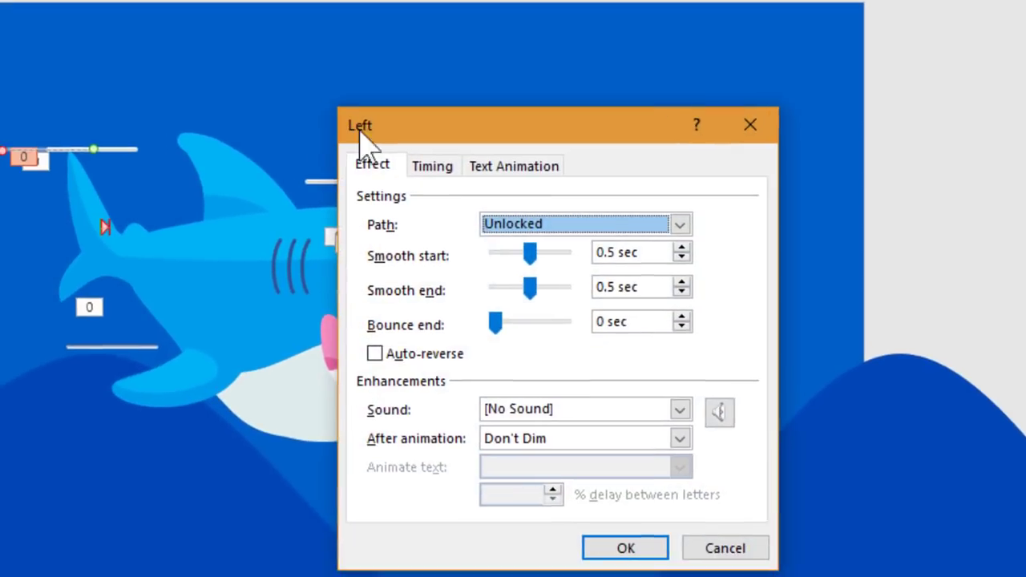
left_click(433, 165)
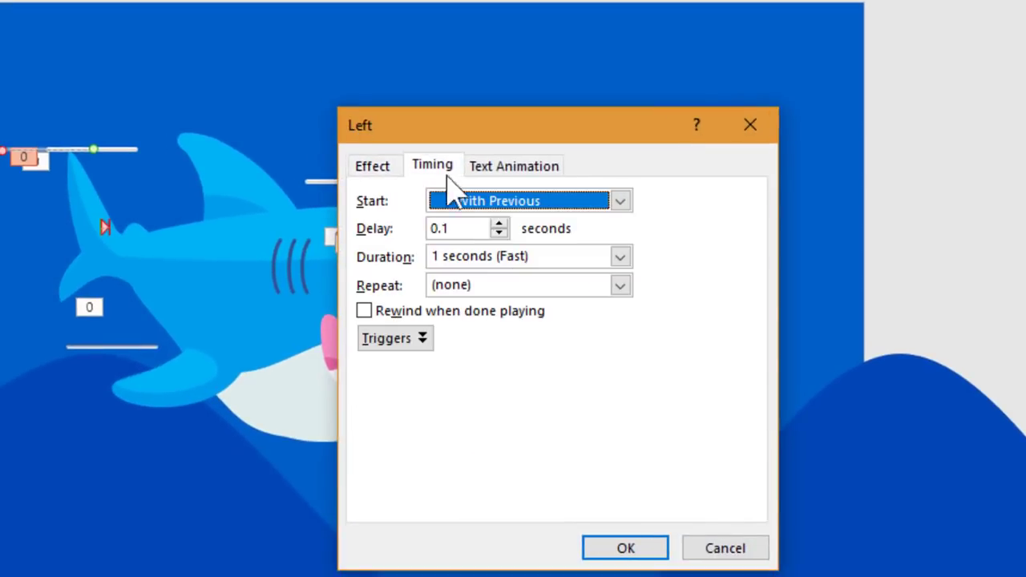
left_click(621, 285)
left_click(513, 416)
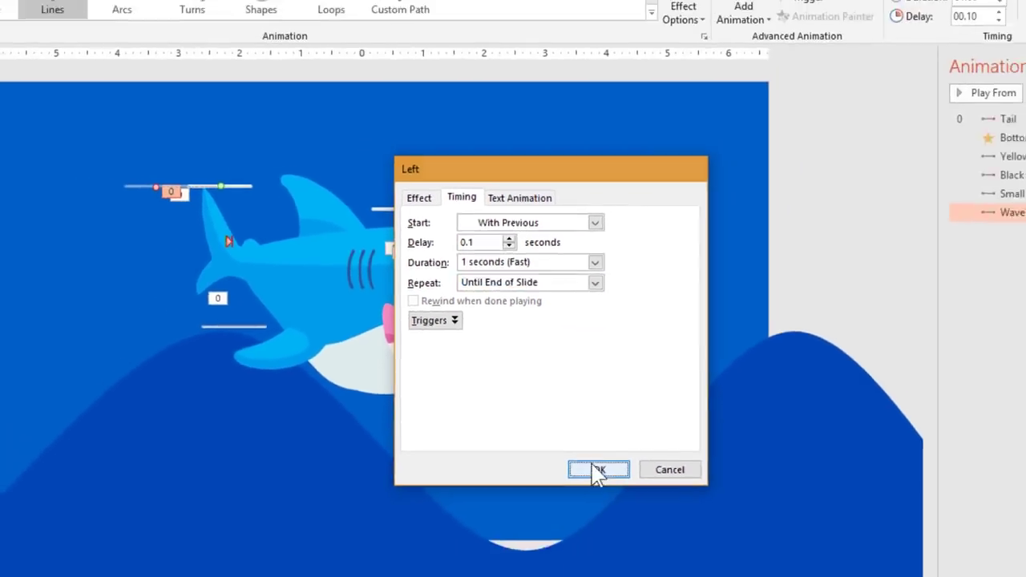
left_click(624, 547)
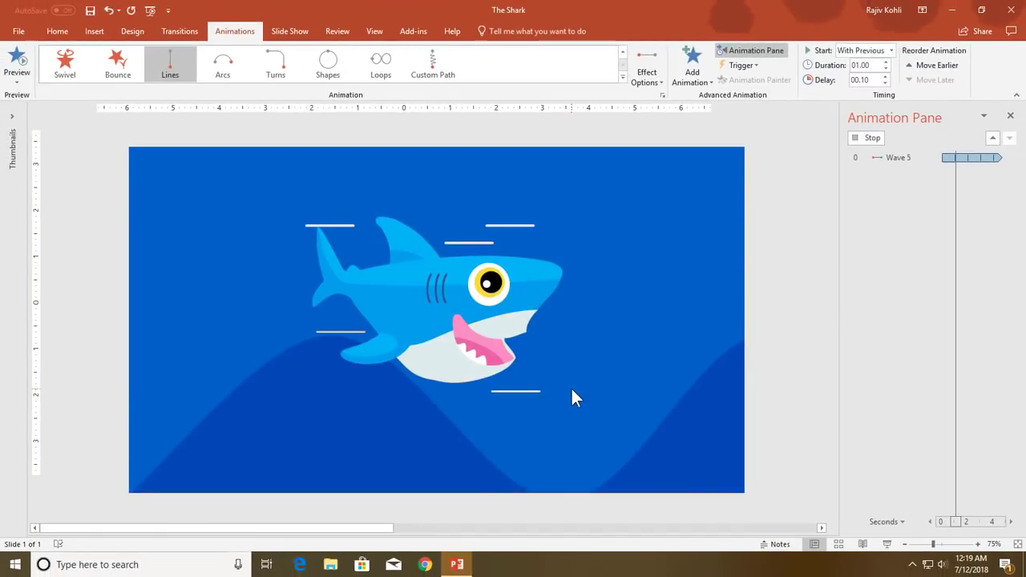
- Add a Fade exit effect to the wave line above the tail, alongside its motion path
left_click(321, 211)
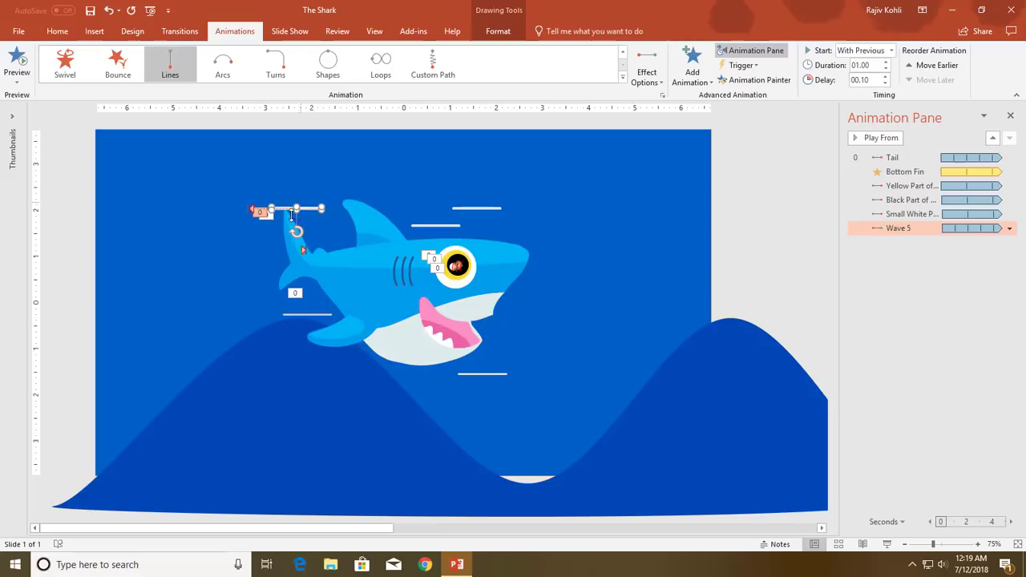
scroll(306, 212, "up", 3, "ctrl")
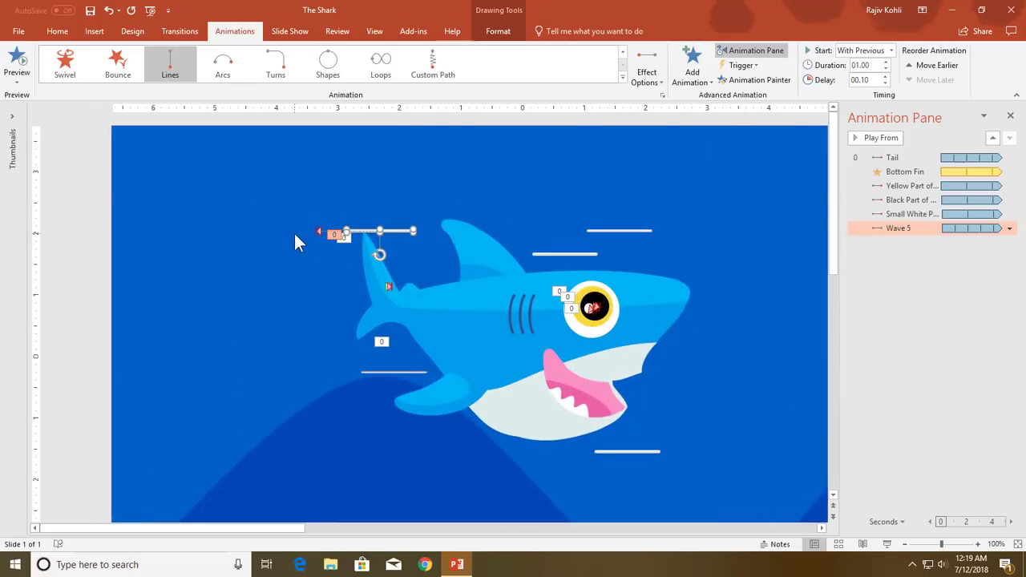
left_click(691, 63)
left_click(695, 28)
left_click(691, 63)
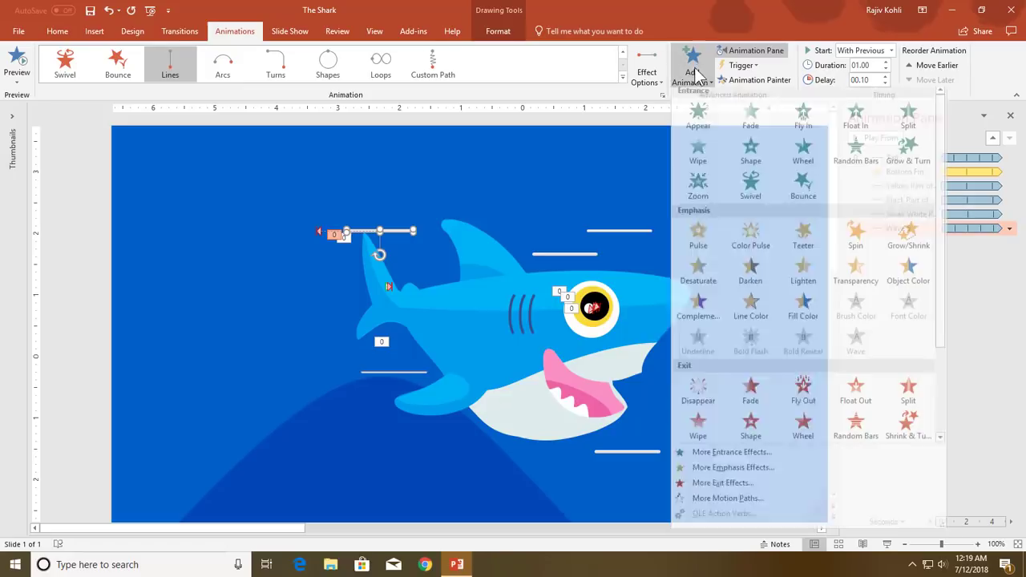
left_click(762, 404)
- Set the wave line's Fade exit to start With Previous, with a 1 second duration and no delay
left_click(890, 50)
left_click(862, 73)
left_click(865, 65)
type("1")
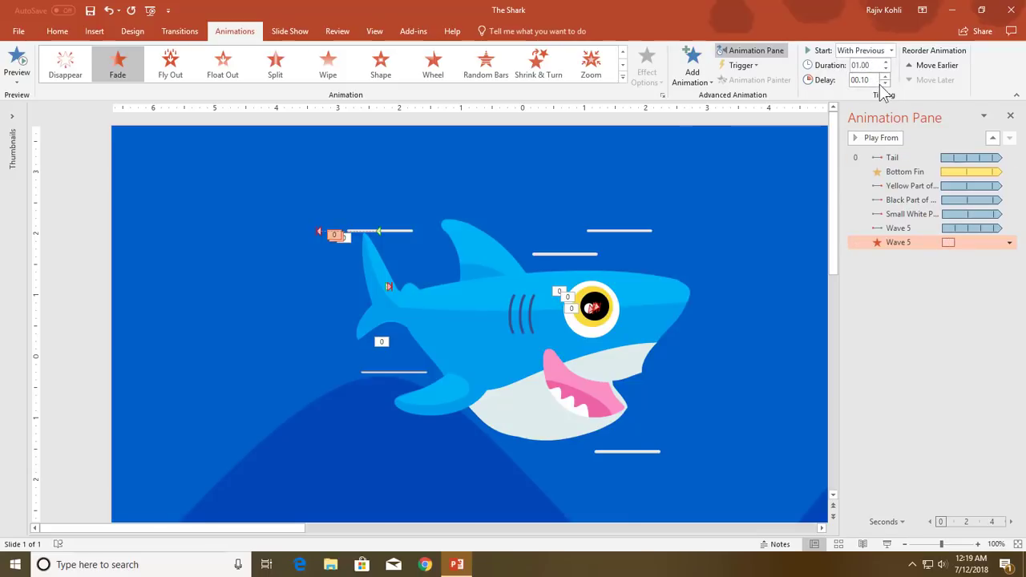
left_click(871, 79)
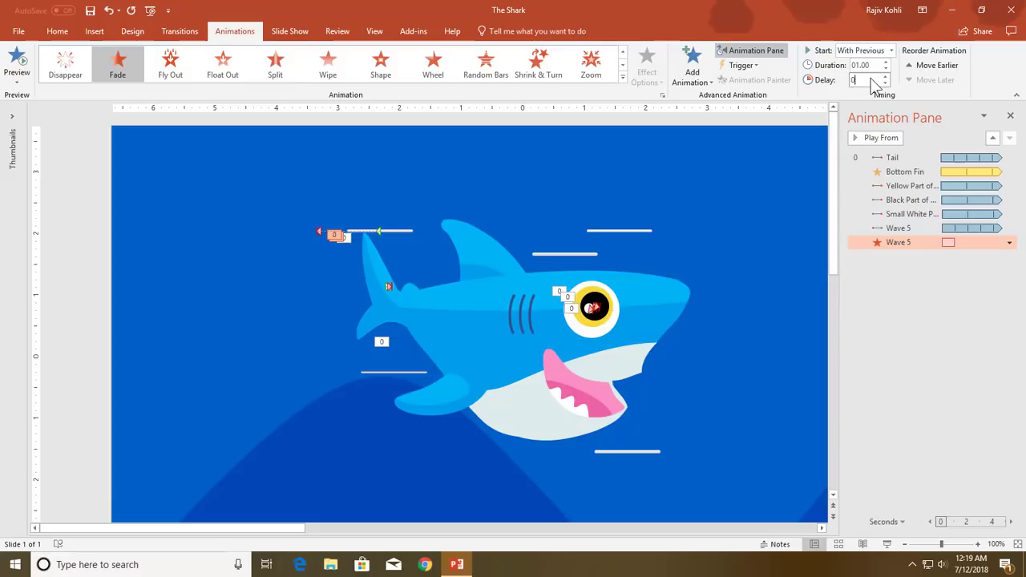
- Set the wave line's Fade exit effect to repeat Until End of Slide
double_click(891, 243)
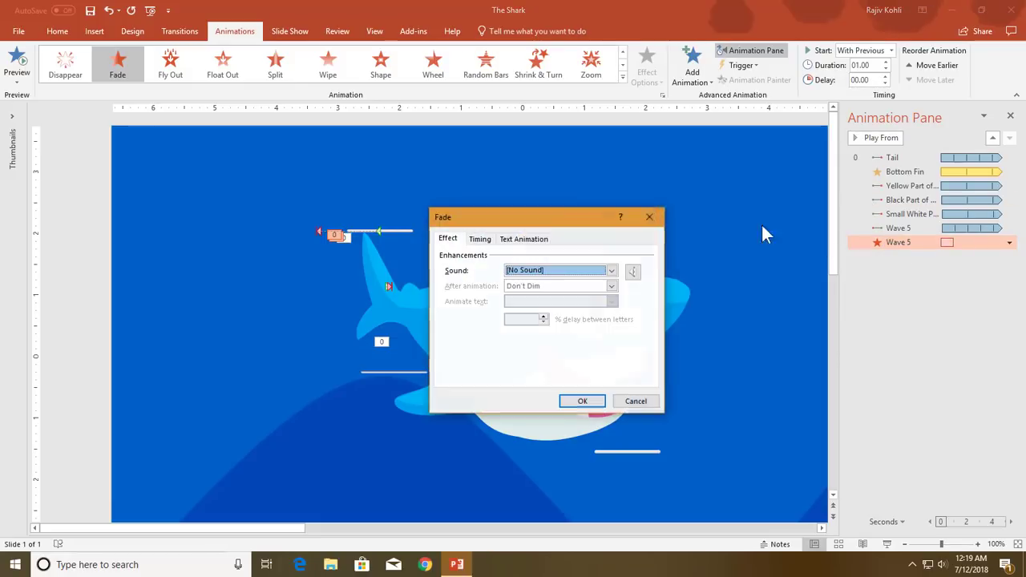
left_click(479, 239)
left_click(580, 303)
left_click(553, 374)
left_click(581, 401)
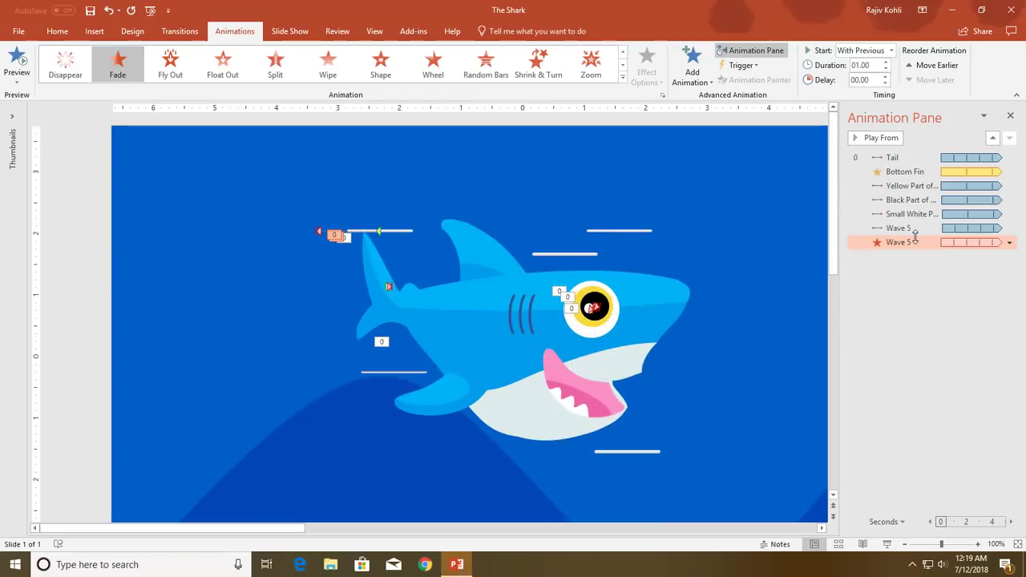
- Check the timing of the tail wave line's motion path and preview its animation in the slide show
left_click(913, 229)
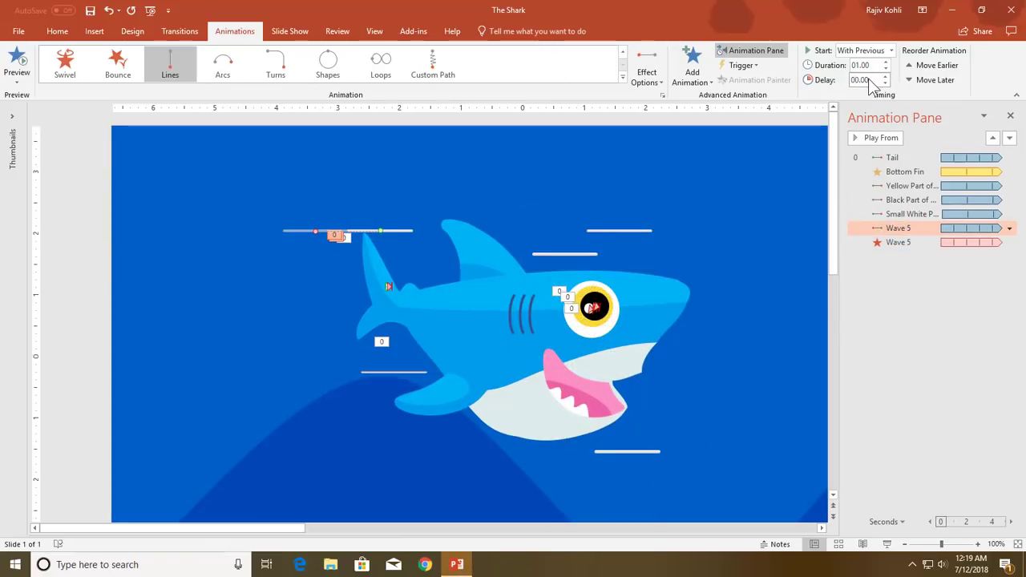
left_click(910, 321)
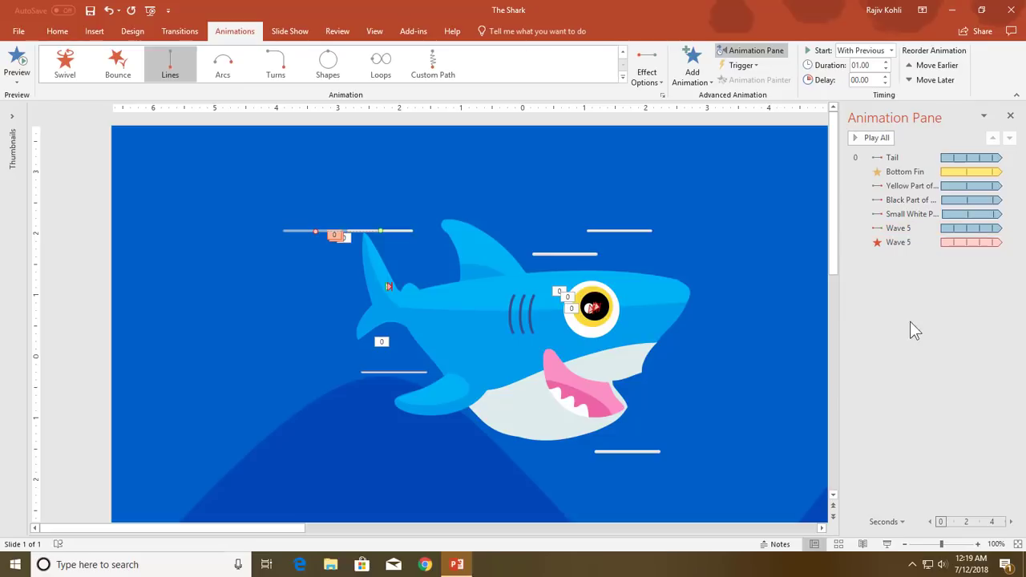
left_click(887, 544)
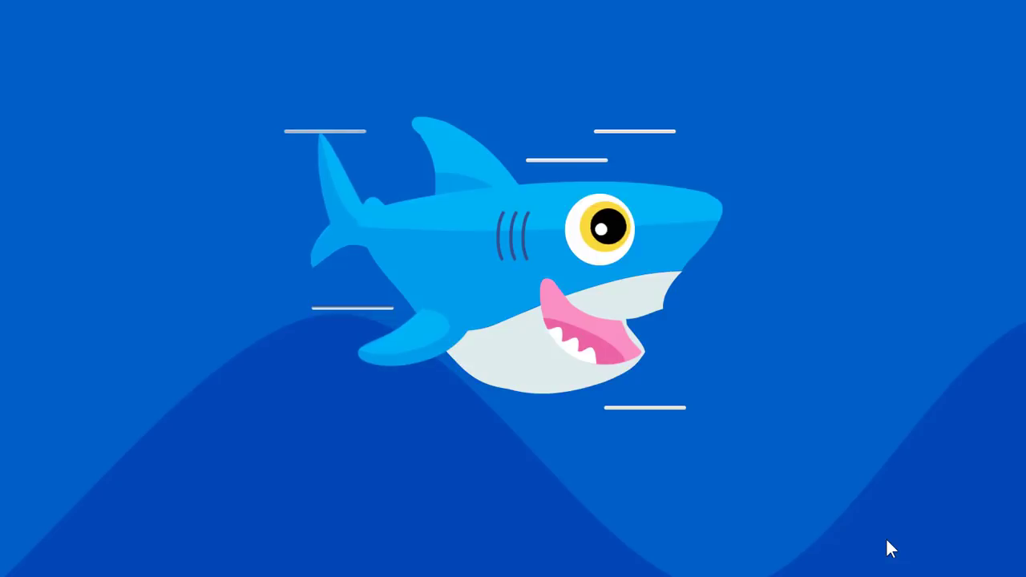
key("Escape")
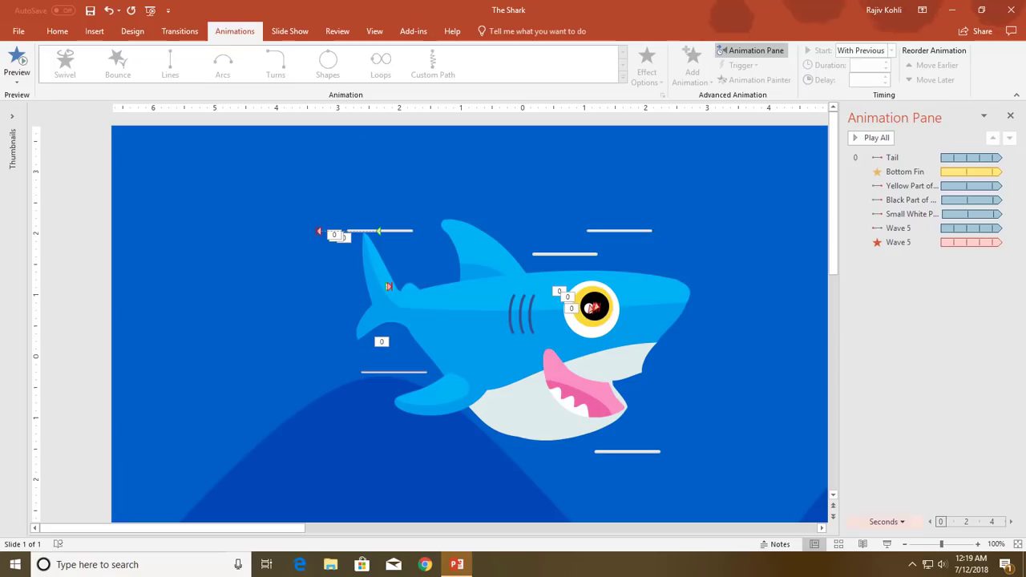
- Copy the animations of the wave line above the tail to the other four wave lines with Animation Painter and preview the slide show
left_click(393, 233)
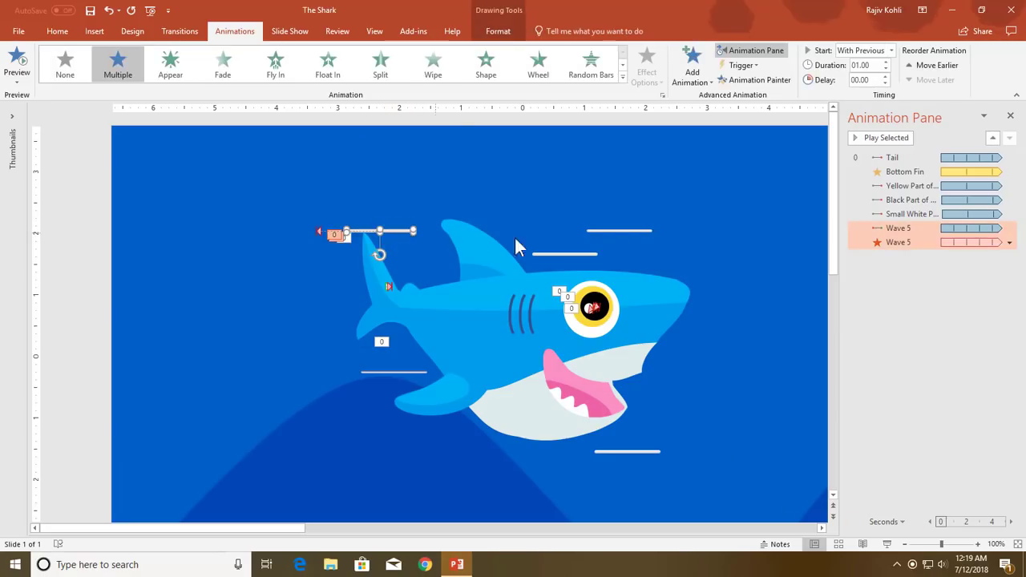
left_click(759, 80)
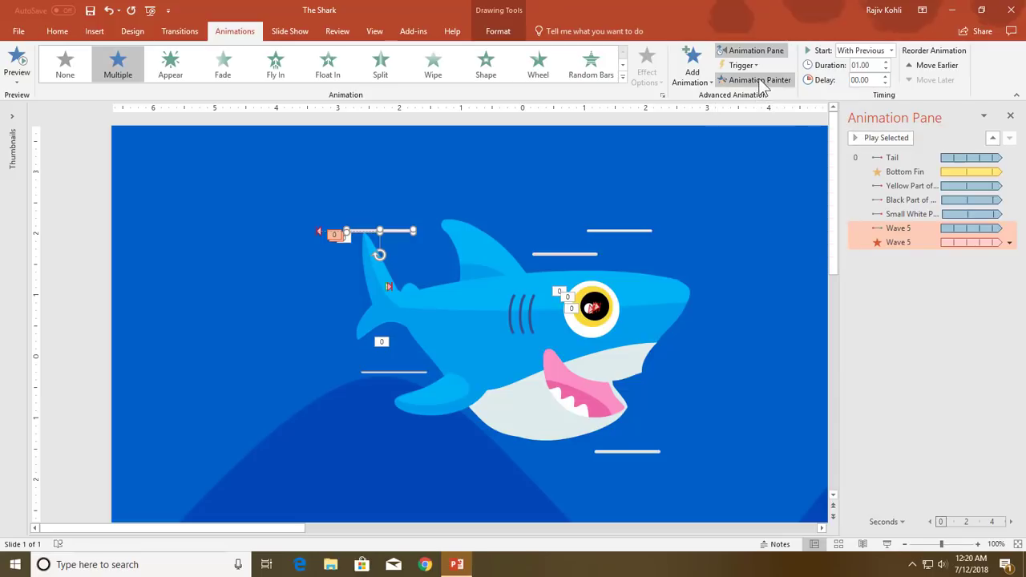
left_click(633, 233)
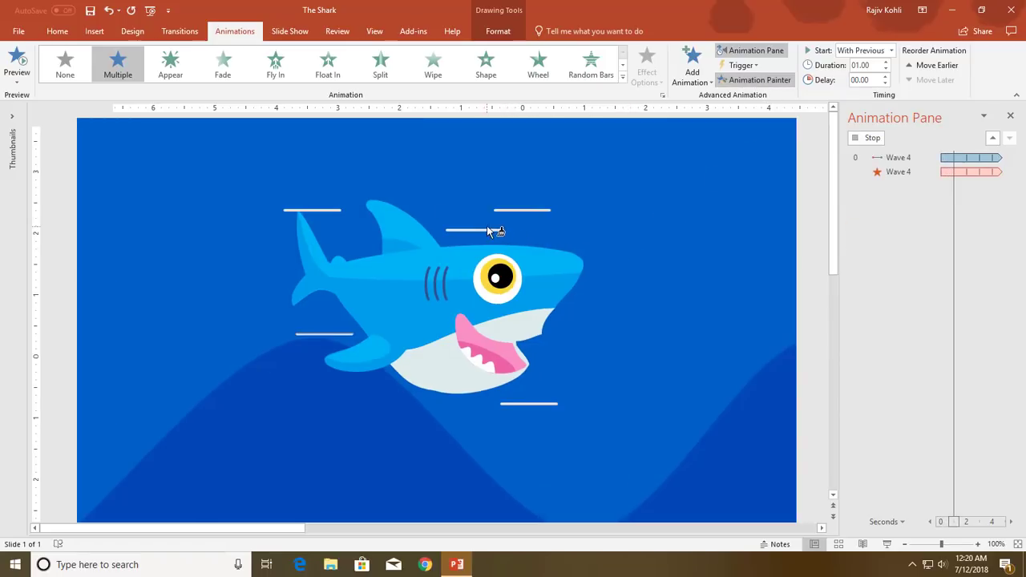
left_click(538, 258)
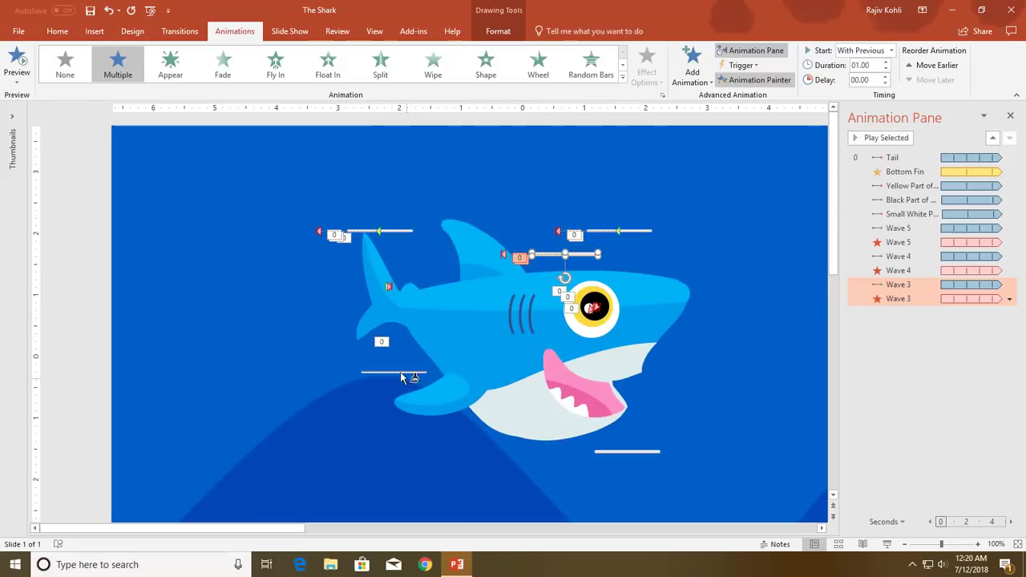
left_click(401, 373)
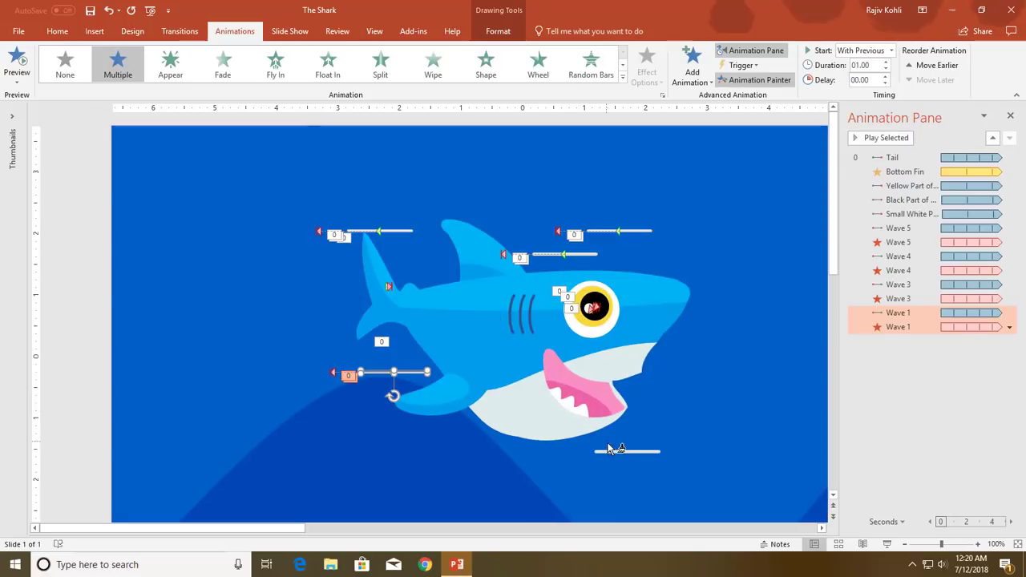
left_click(613, 456)
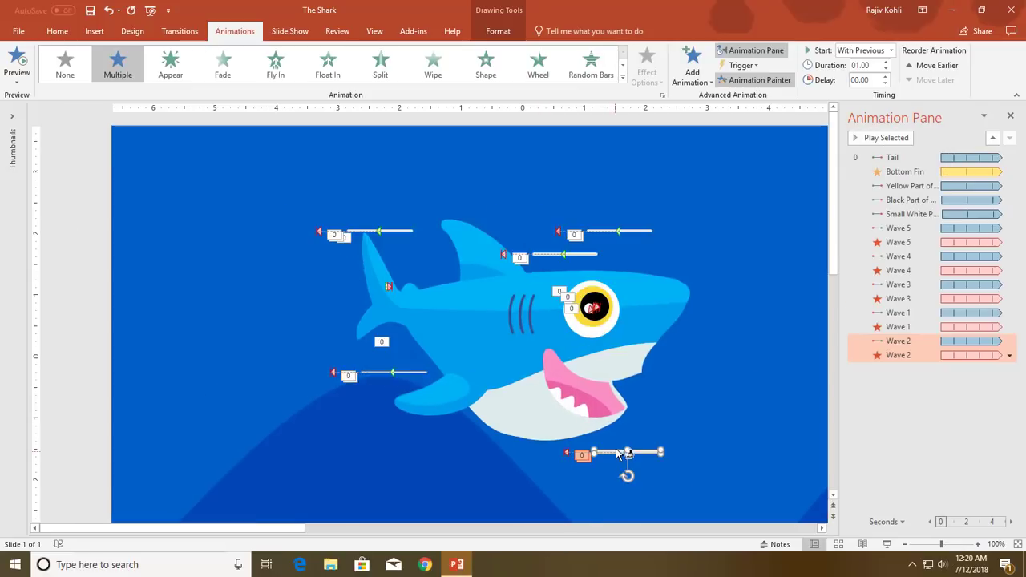
left_click(888, 547)
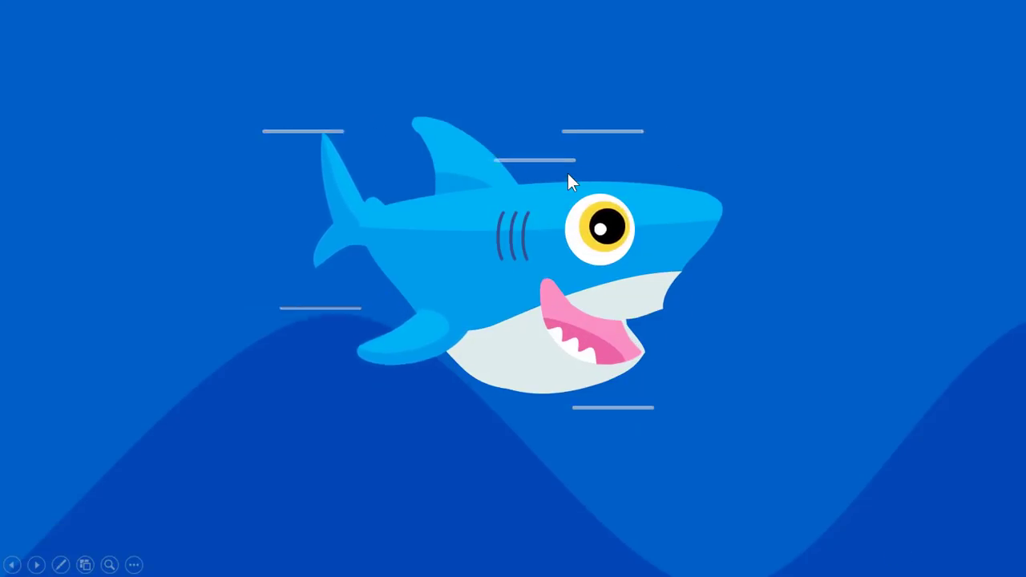
key("Escape")
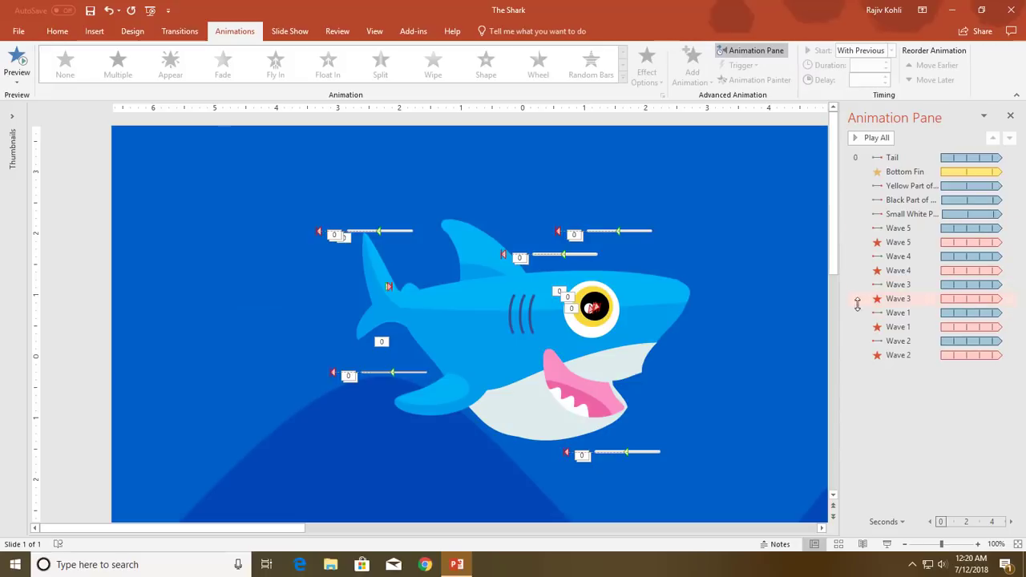
- Widen the Animation Pane and set a 0.25 second delay on Wave 4's Fade and Wave 3's motion path
left_click_drag(843, 296, 745, 292)
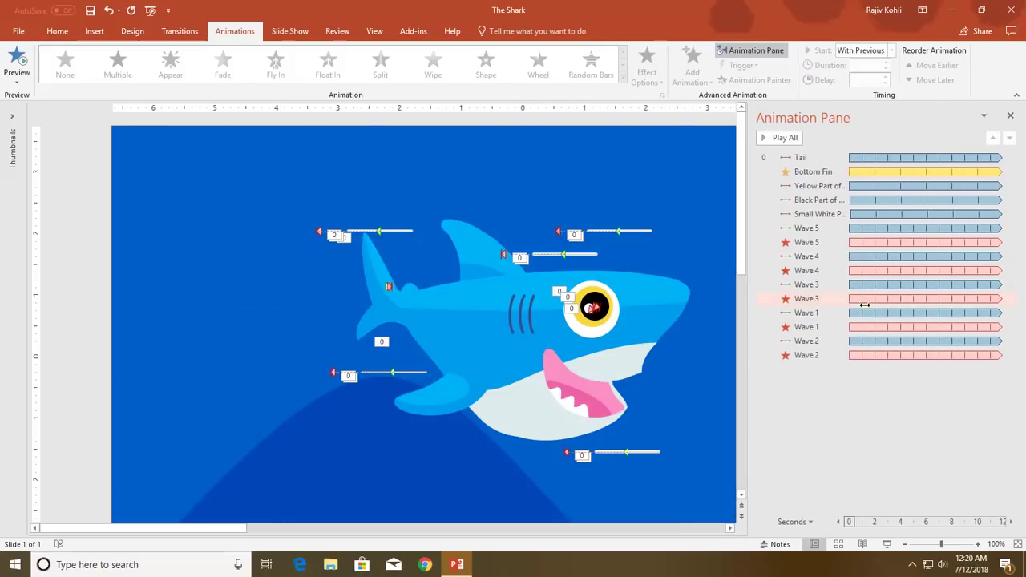
left_click(819, 270)
left_click(828, 287, "ctrl")
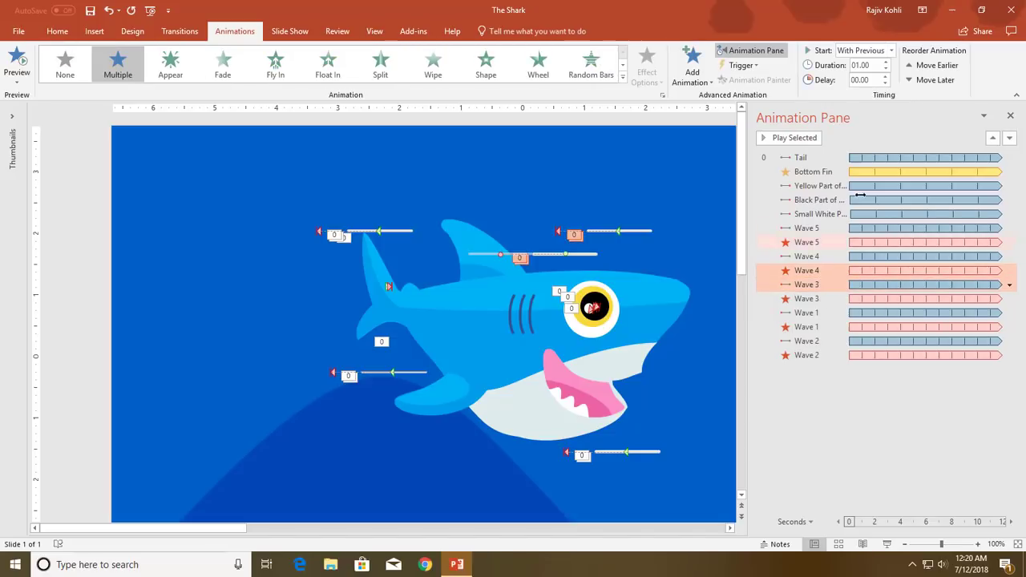
left_click(885, 77)
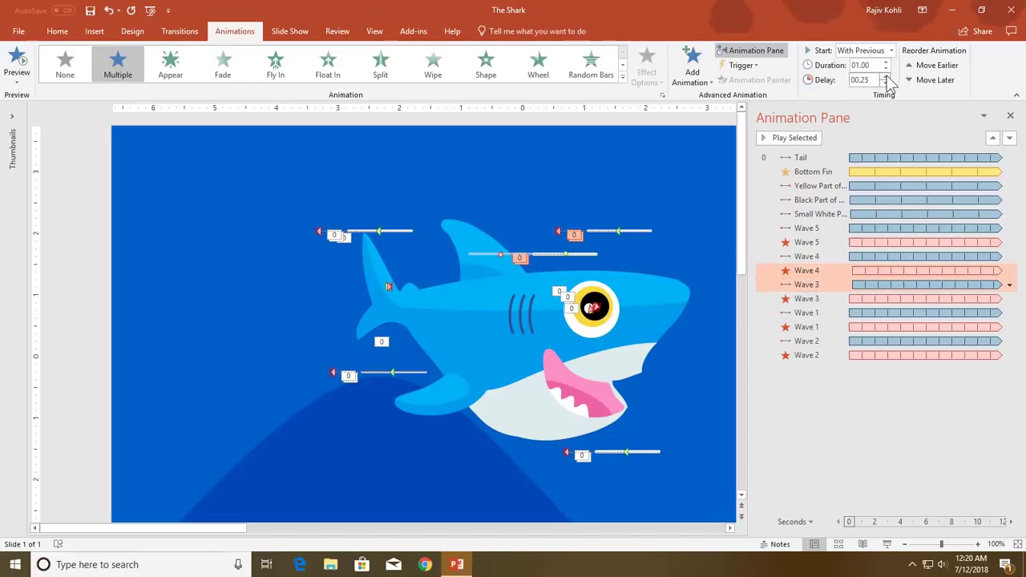
- Delay Wave 3's Fade together with Wave 1's motion path, and set a 0.15 second delay on Wave 1's Fade and Wave 2's motion path
left_click(825, 298)
left_click(825, 312, "ctrl")
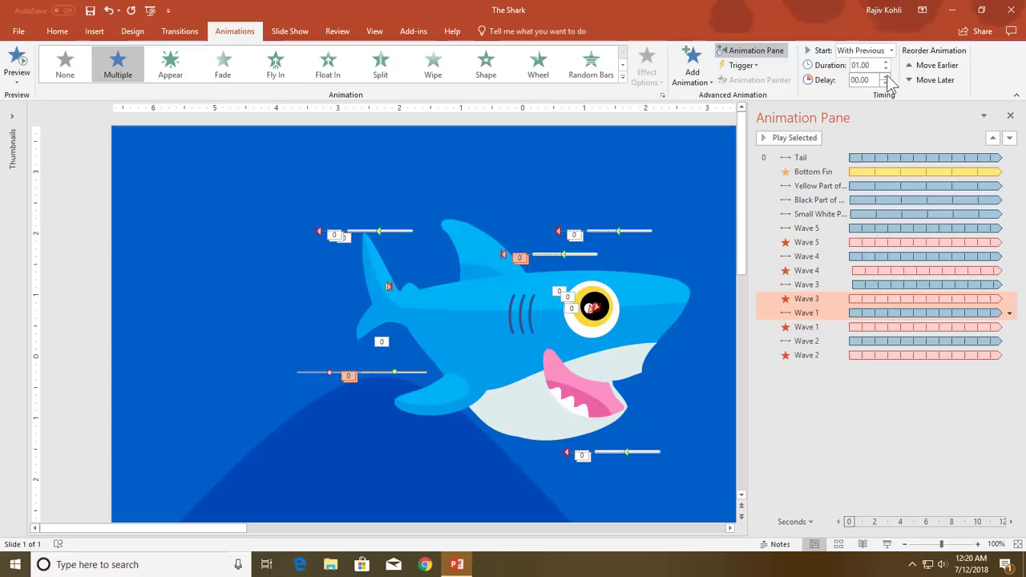
left_click(840, 327)
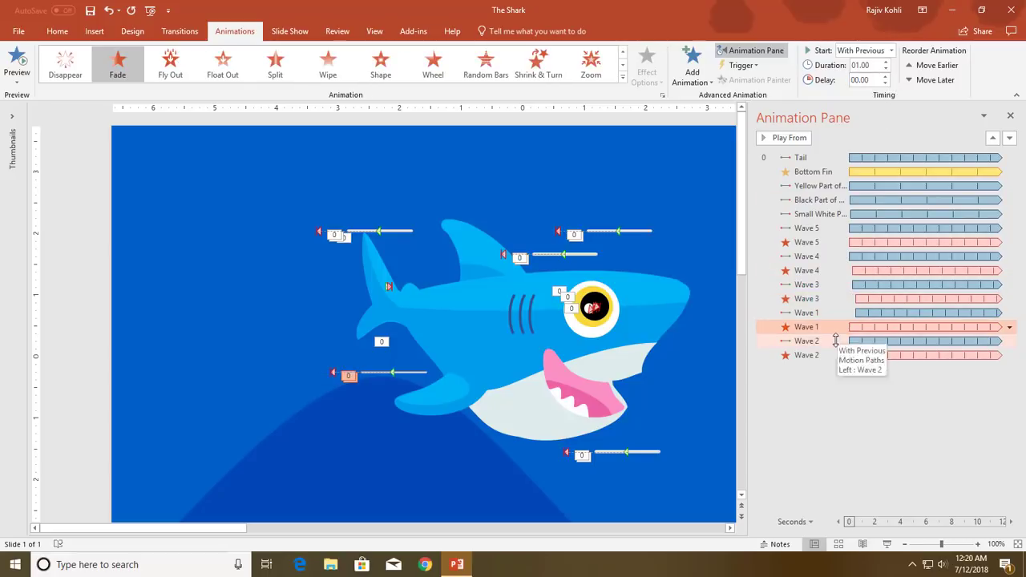
left_click(841, 340, "ctrl")
left_click(868, 81)
type(".15")
key("Return")
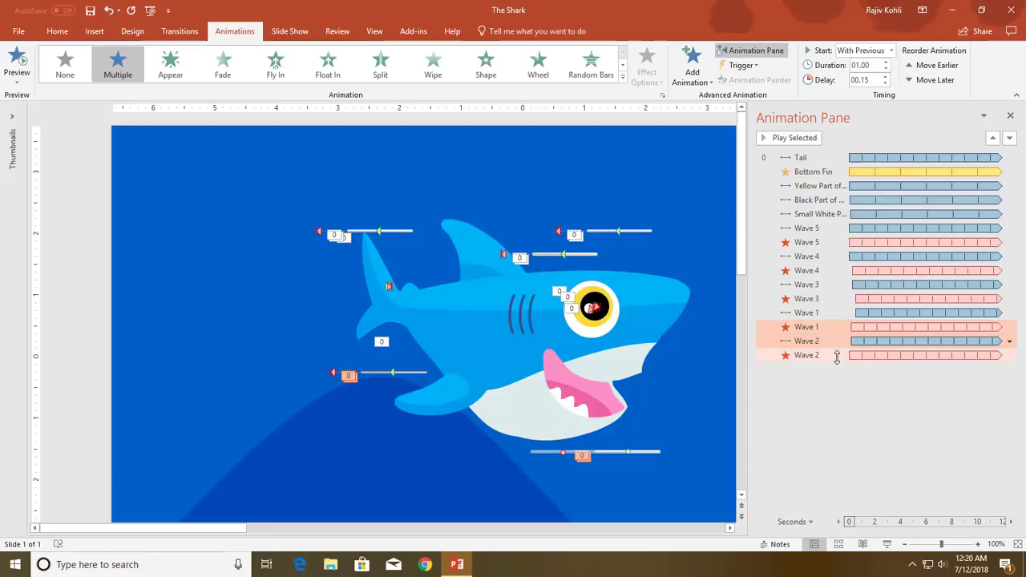
- Set the delay of both Wave 5 effects, the motion path and the Fade, to 0.25 seconds
left_click(822, 230)
left_click(819, 242, "ctrl")
left_click(866, 80)
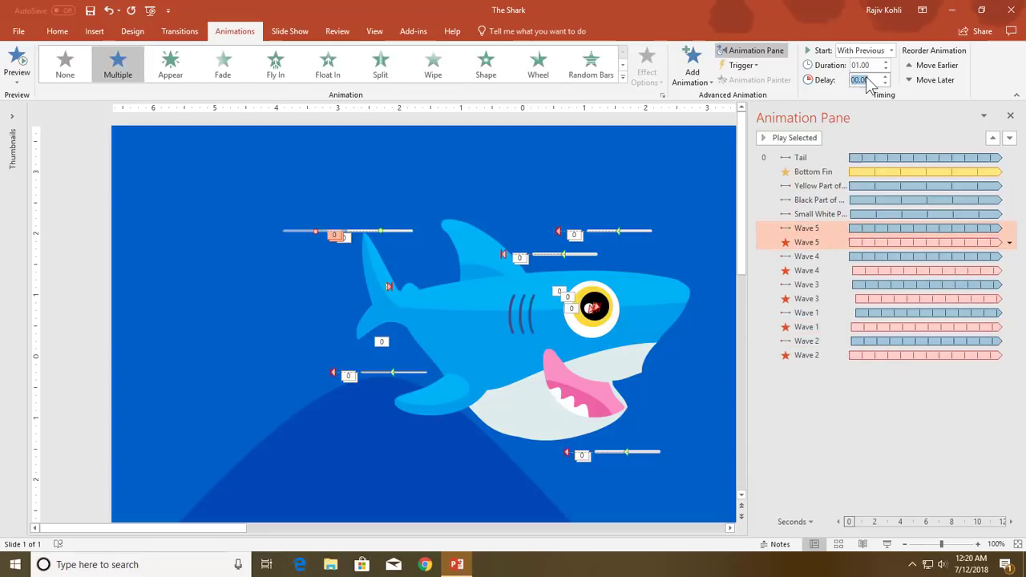
type(".2")
key("Return")
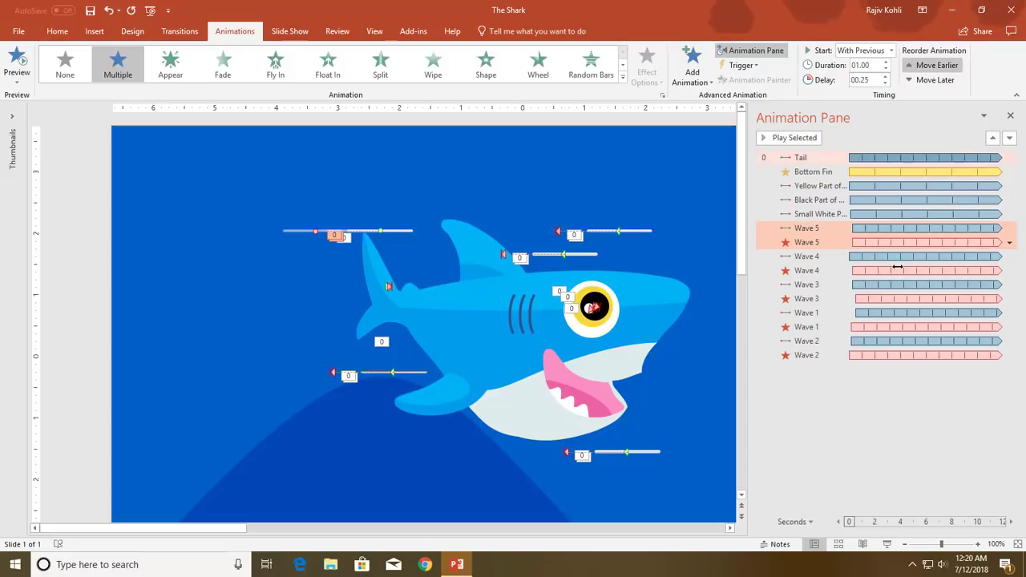
- Stagger Wave 4, Wave 3 and Wave 1 by giving each line's motion path and Fade the same delay
left_click(811, 258)
left_click(813, 270, "ctrl")
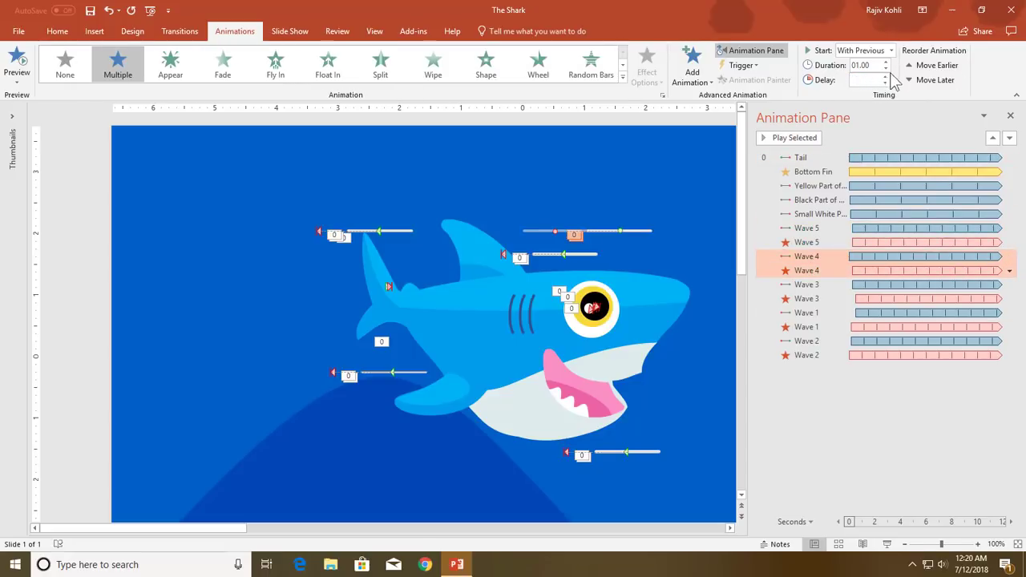
left_click(806, 285)
left_click(810, 298, "ctrl")
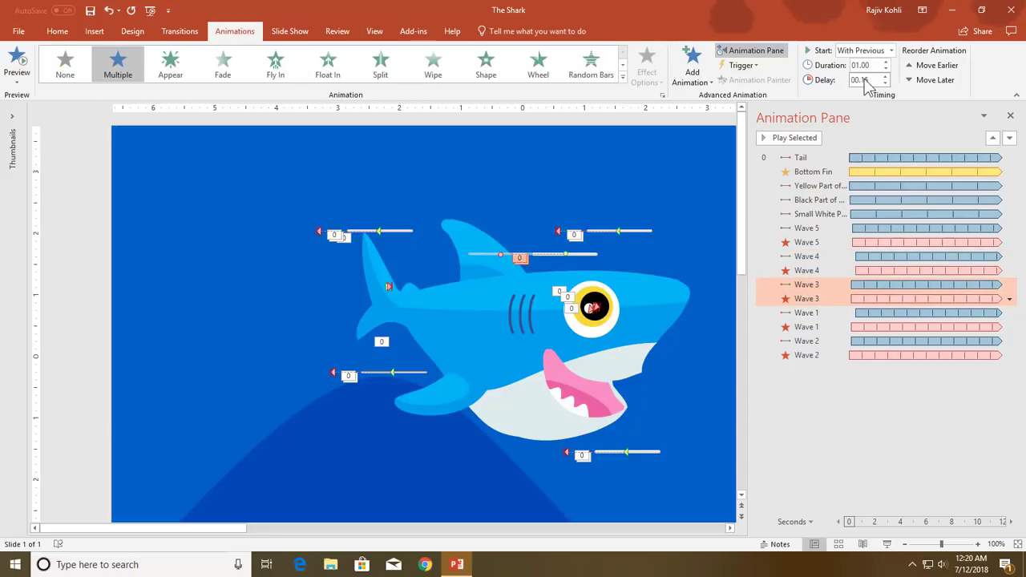
left_click(806, 312)
left_click(806, 327, "ctrl")
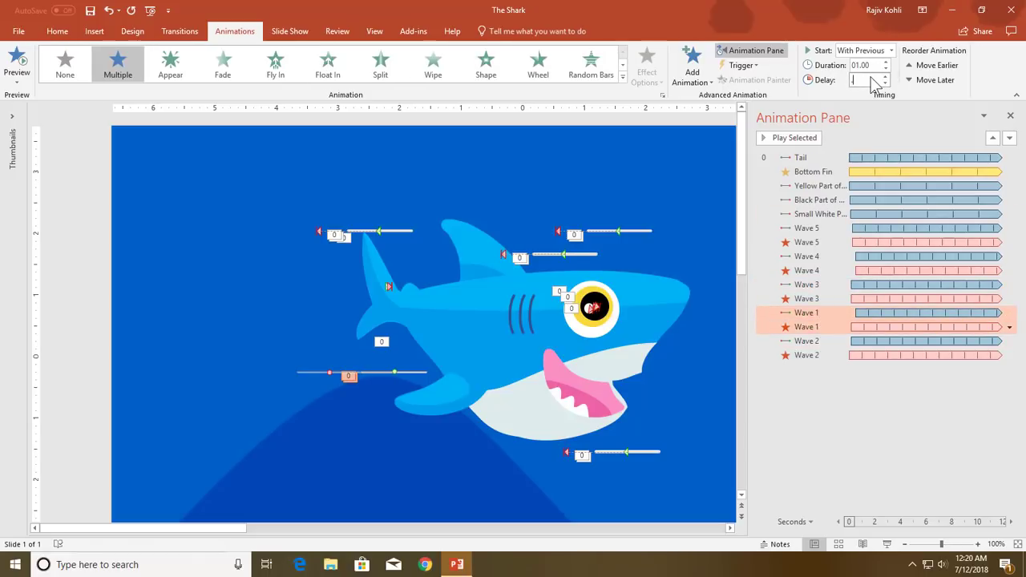
- Set the delay of Wave 2's motion path and Fade to 0 seconds and preview the staggered lines in the slide show
left_click(806, 341)
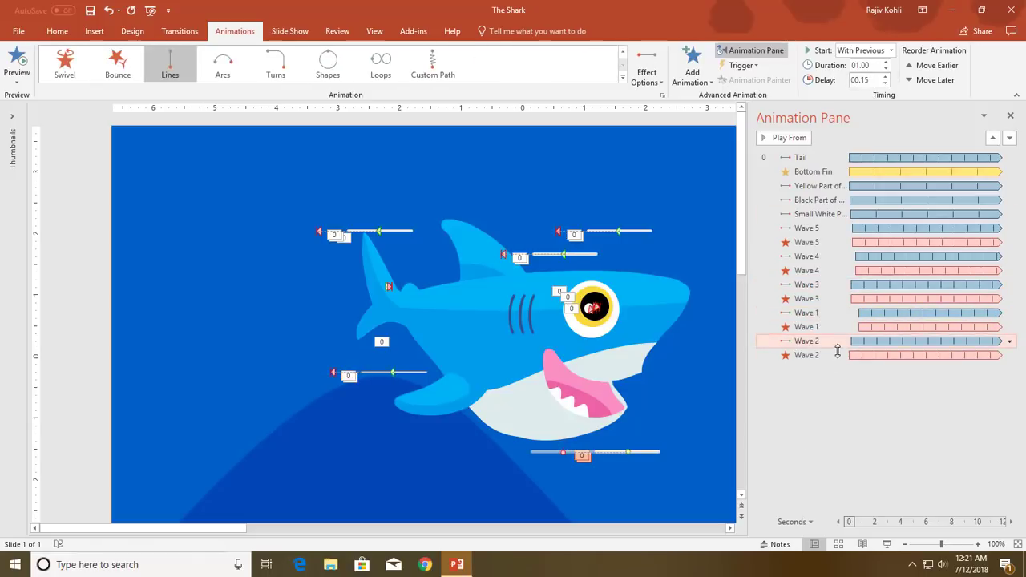
left_click(806, 355, "ctrl")
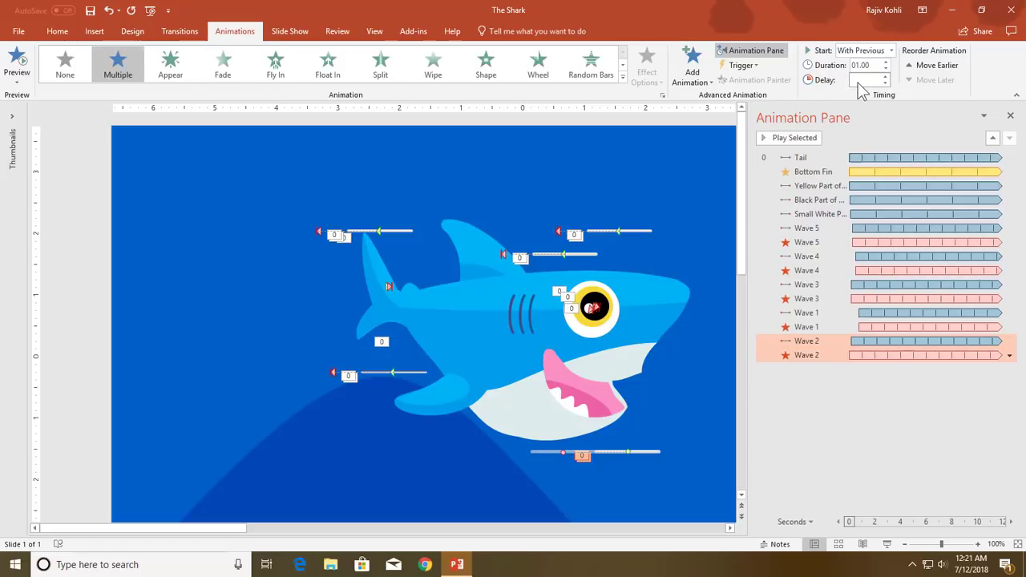
key("F5")
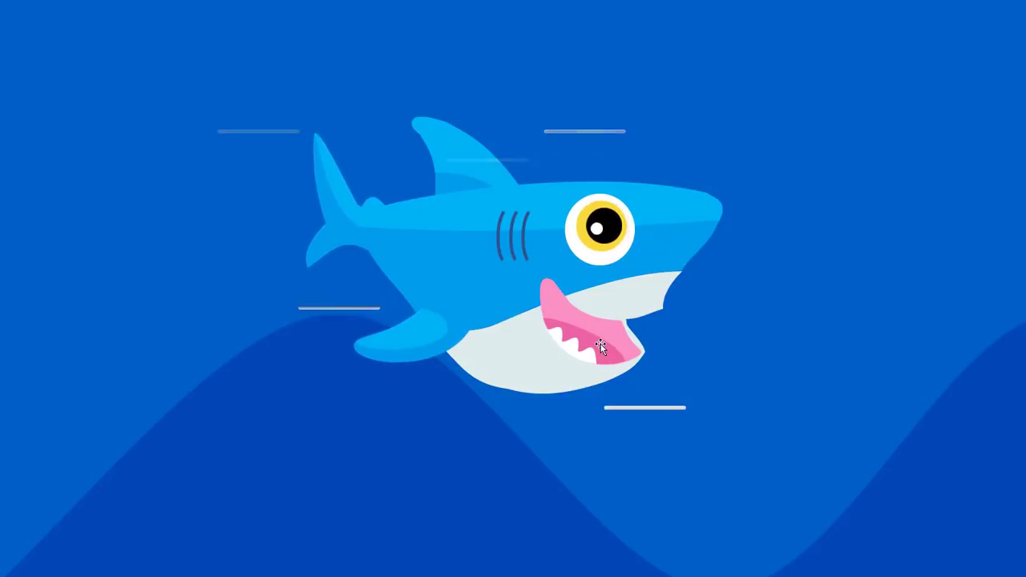
key("Escape")
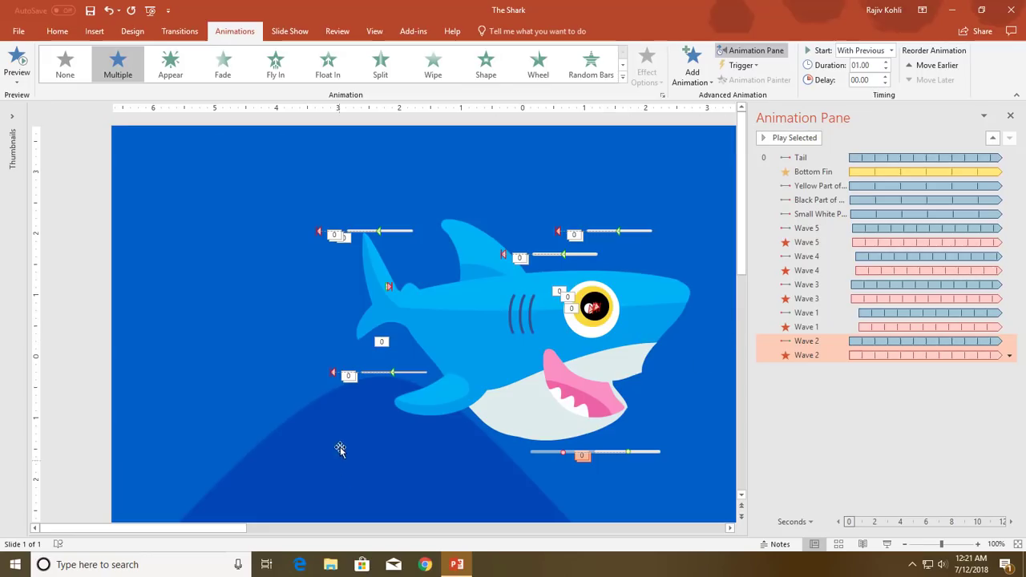
- Add a Left motion path to the dark blue water wave shape and extend its end to just beyond the slide's left edge
scroll(334, 401, "down", 7)
scroll(312, 383, "up", 2)
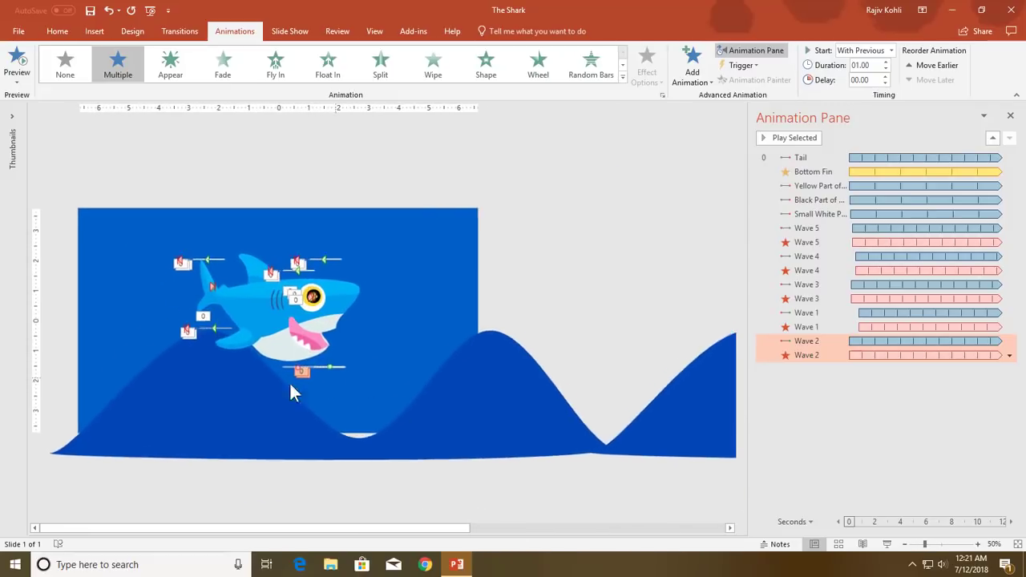
left_click(217, 391)
scroll(303, 380, "down", 3)
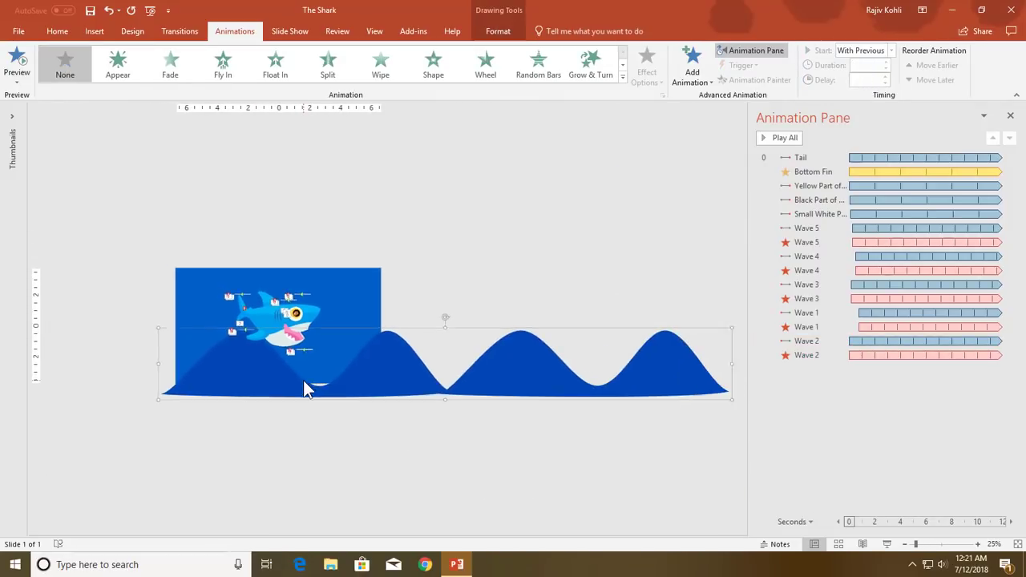
left_click(689, 68)
left_click(740, 507)
scroll(474, 310, "down", 3)
left_click(458, 282)
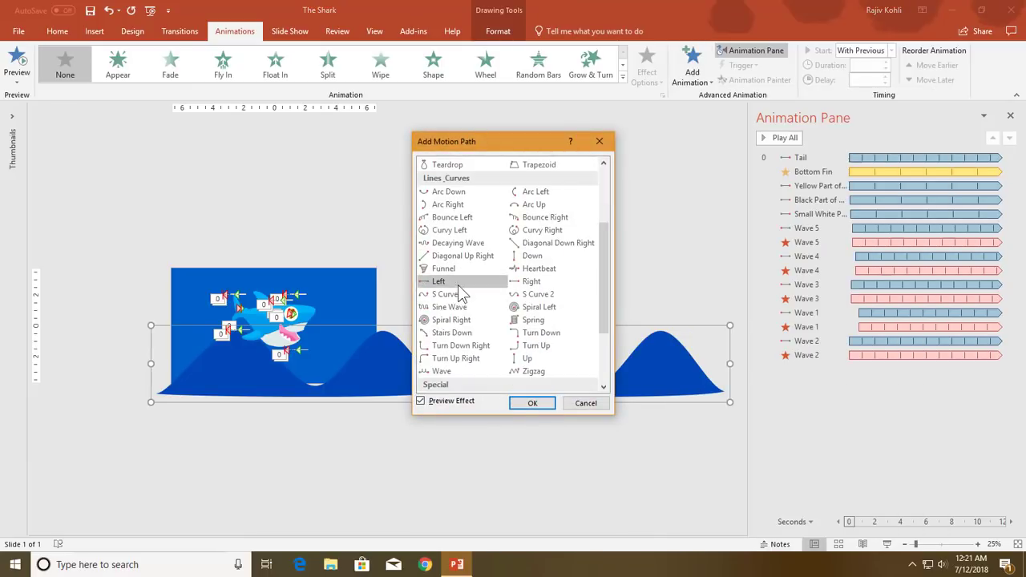
left_click(525, 403)
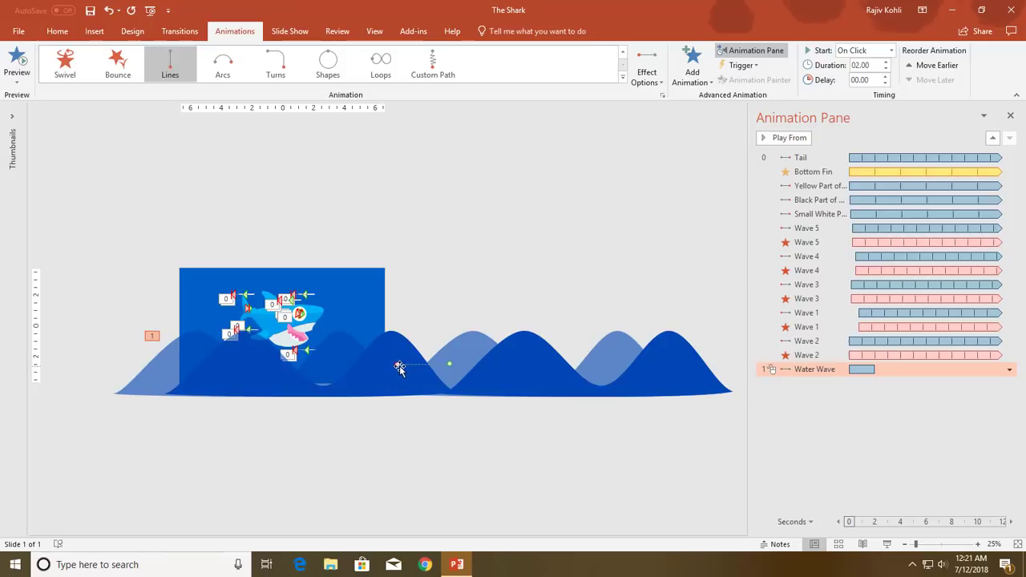
left_click_drag(398, 365, 172, 378)
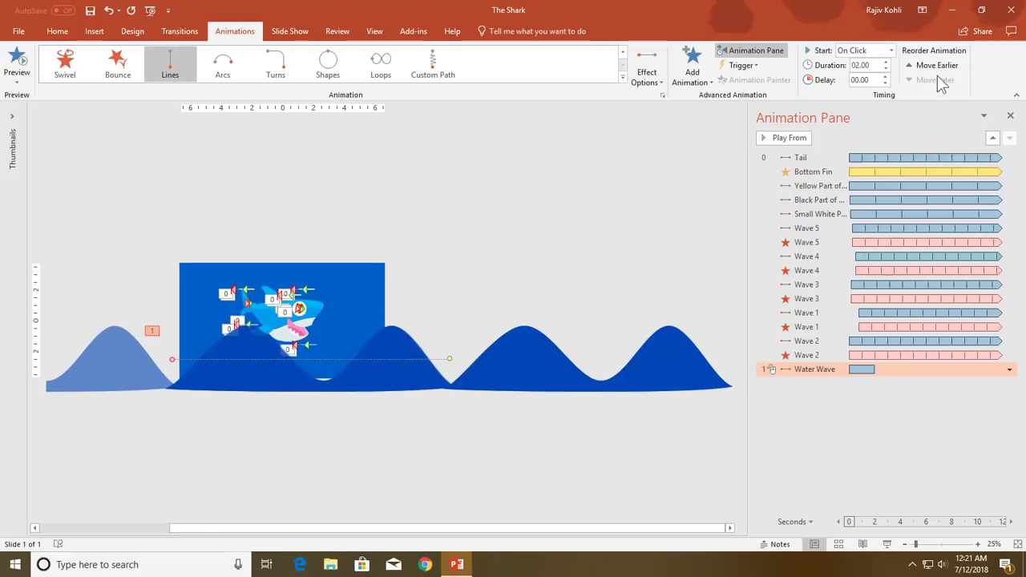
- Set the water wave's motion path to start With Previous with a 3 second duration
left_click(863, 51)
left_click(869, 65)
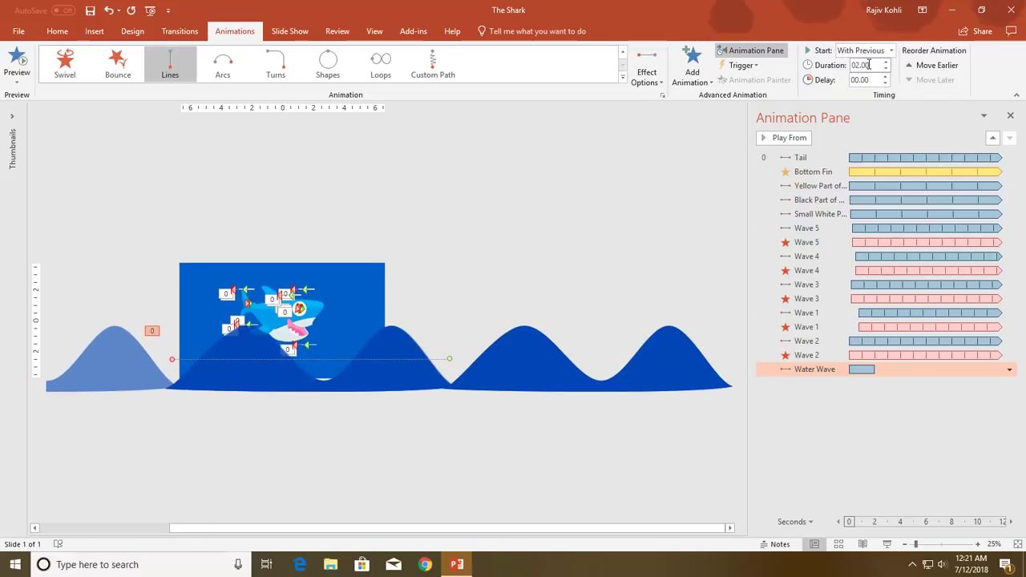
left_click(870, 65)
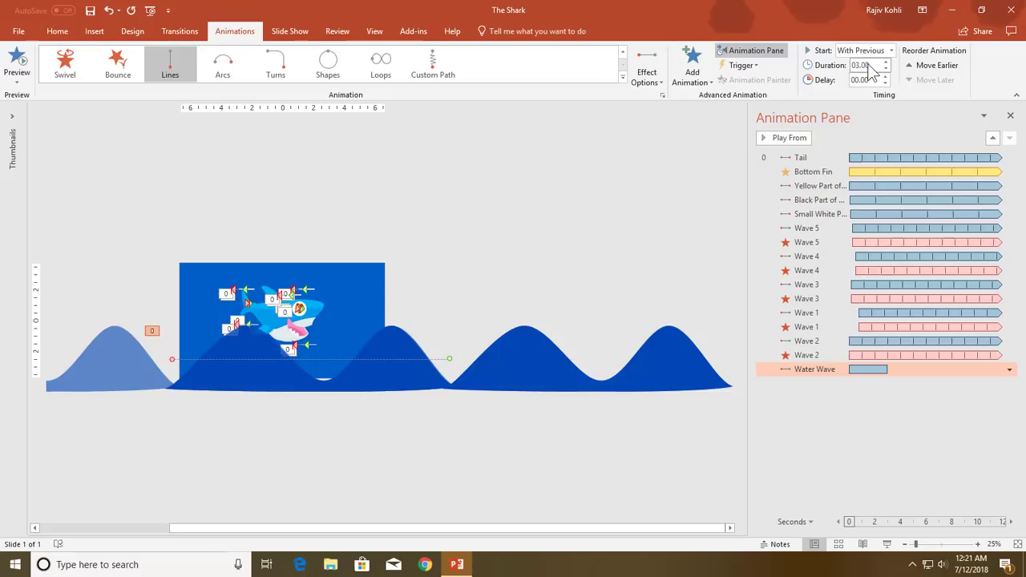
- Give the water wave's motion path 0 second smooth start and end, repeat it Until End of Slide, and play the slide show
double_click(817, 369)
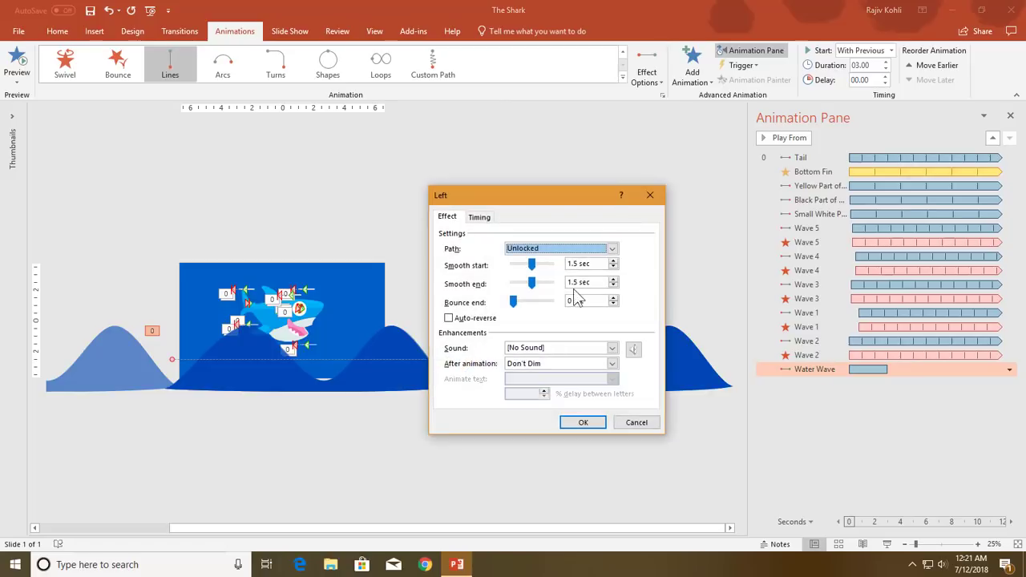
left_click_drag(531, 282, 493, 287)
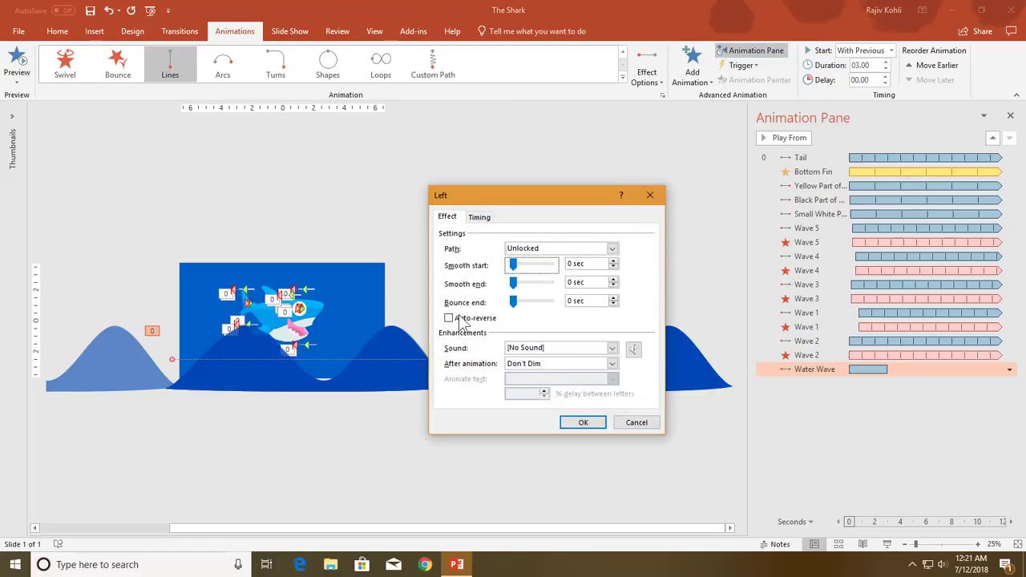
left_click(480, 217)
left_click(580, 280)
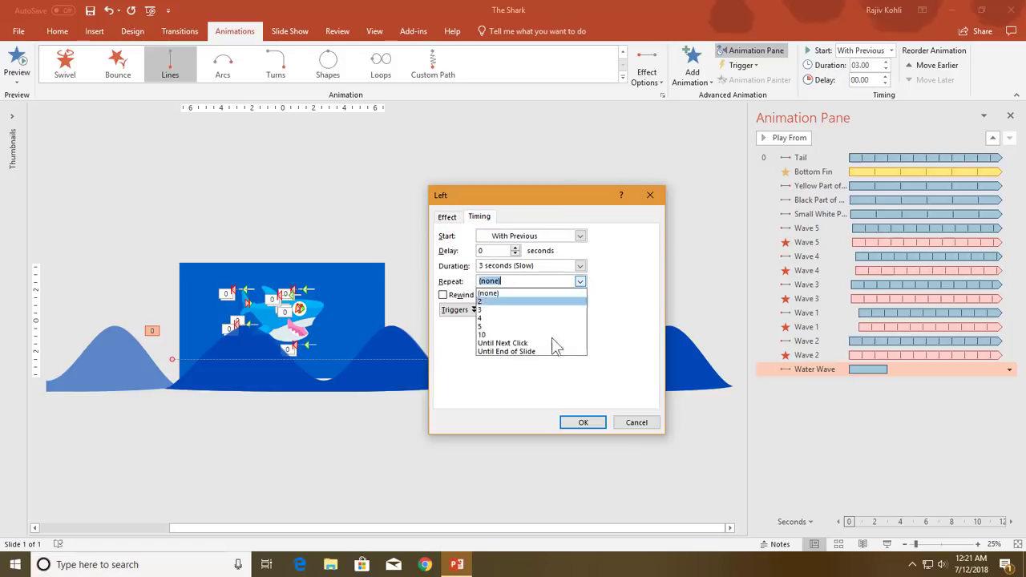
left_click(543, 360)
left_click(581, 422)
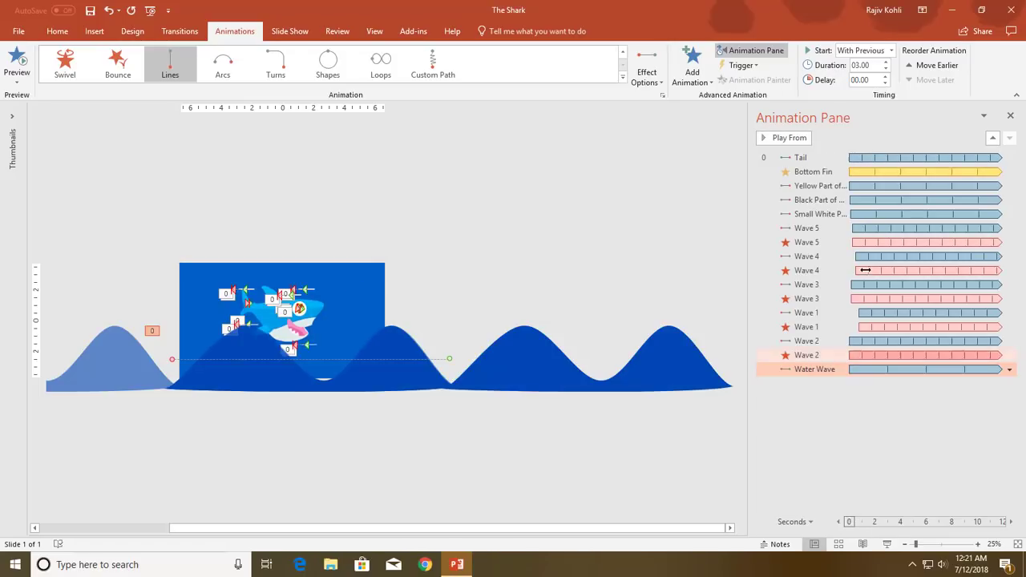
key("shift+F5")
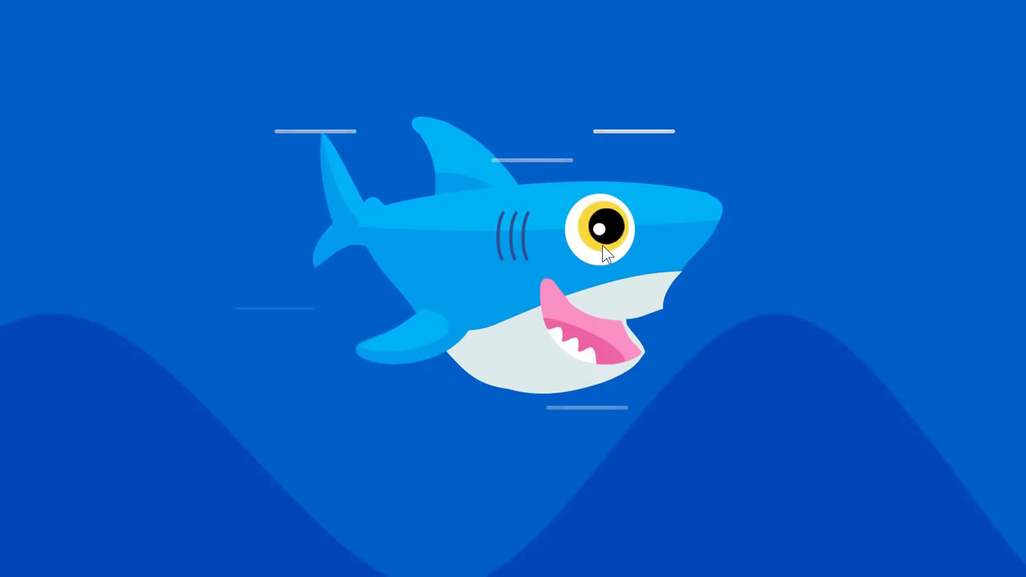